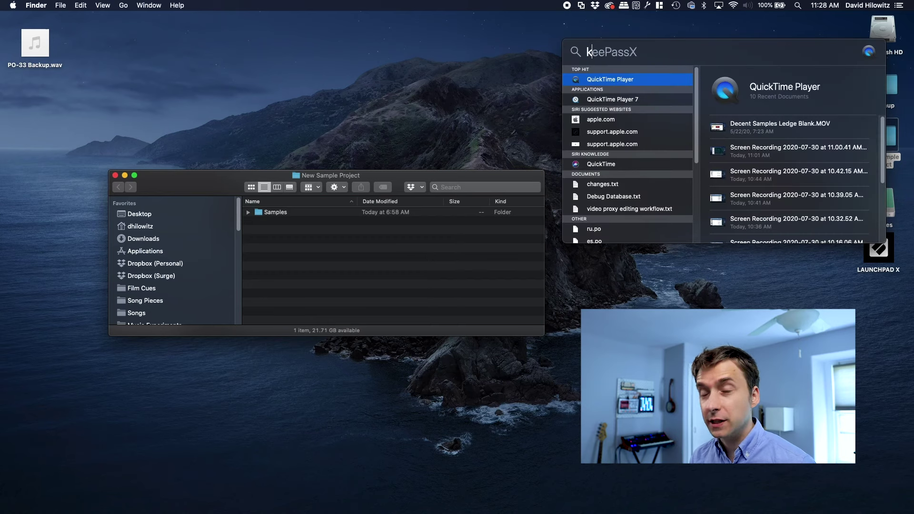
- Launch Kontakt from Spotlight and move its window to the left
text(kontakt)
key(Return)
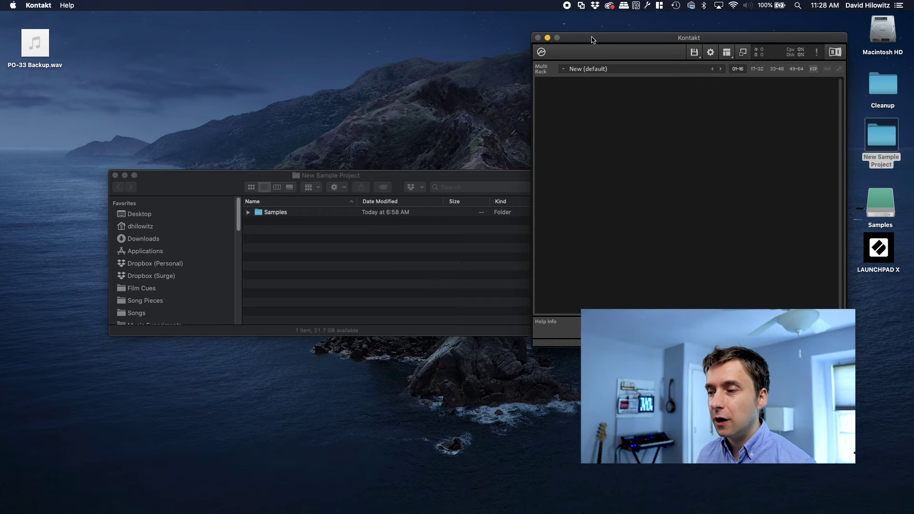
drag(592, 39, 269, 61)
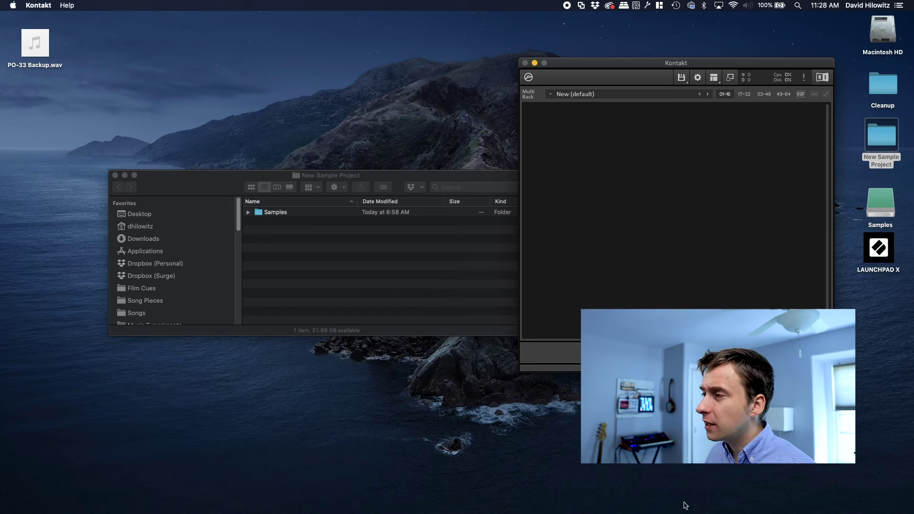
- Launch Creator Tools from Spotlight beside Kontakt
mouse_move(682, 513)
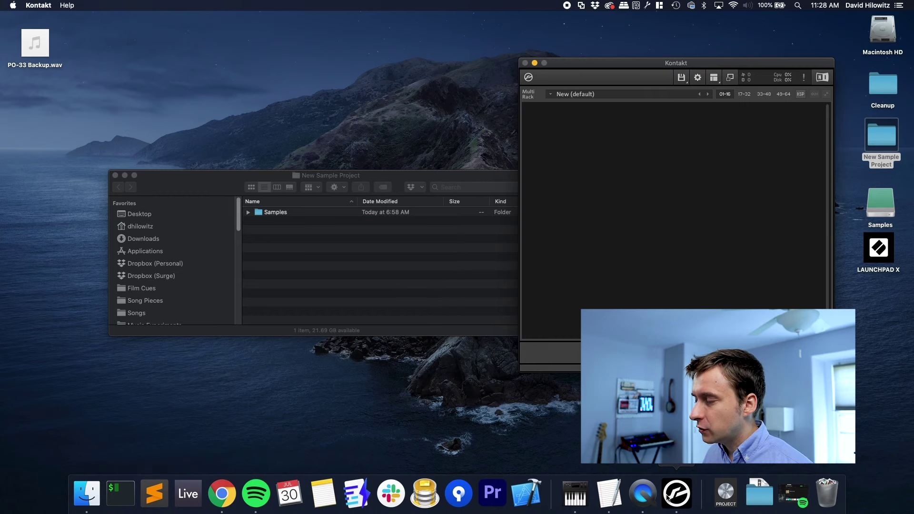
key(super+space)
text(creator)
key(Return)
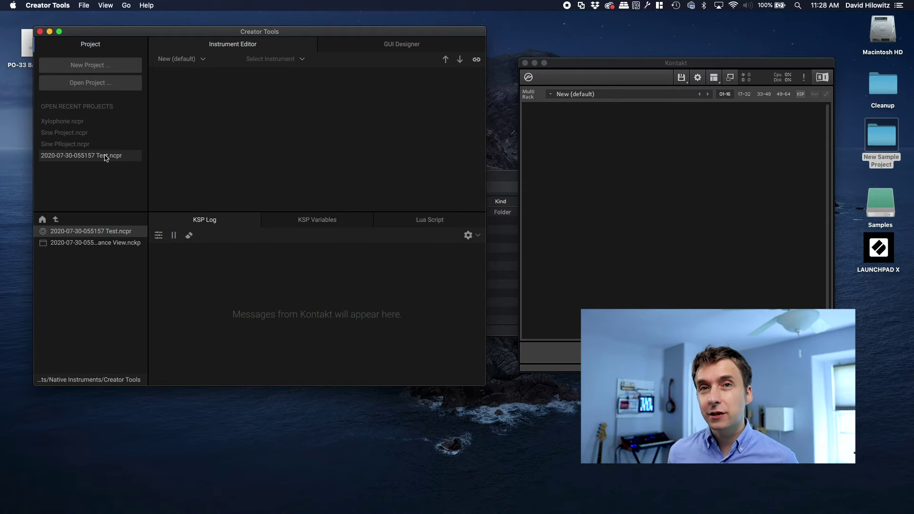
- Create a new default instrument in Kontakt's rack
click(678, 180)
click(681, 77)
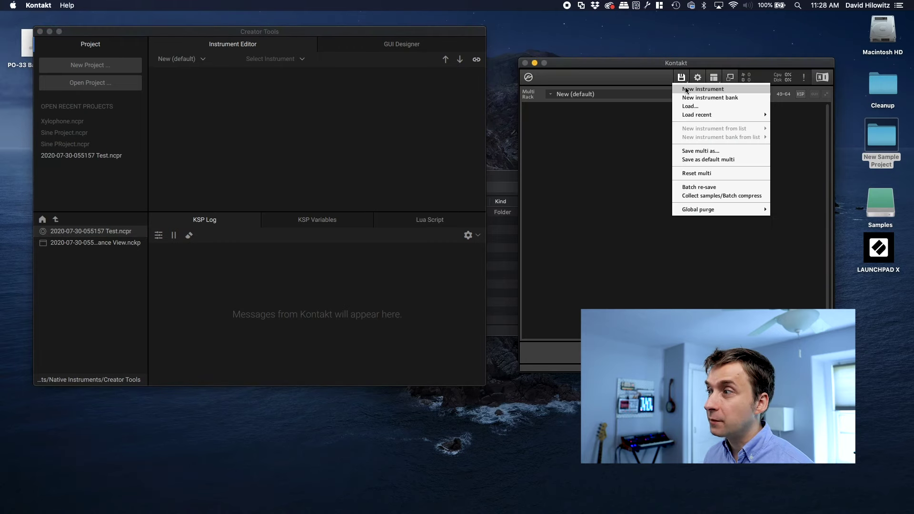
click(685, 90)
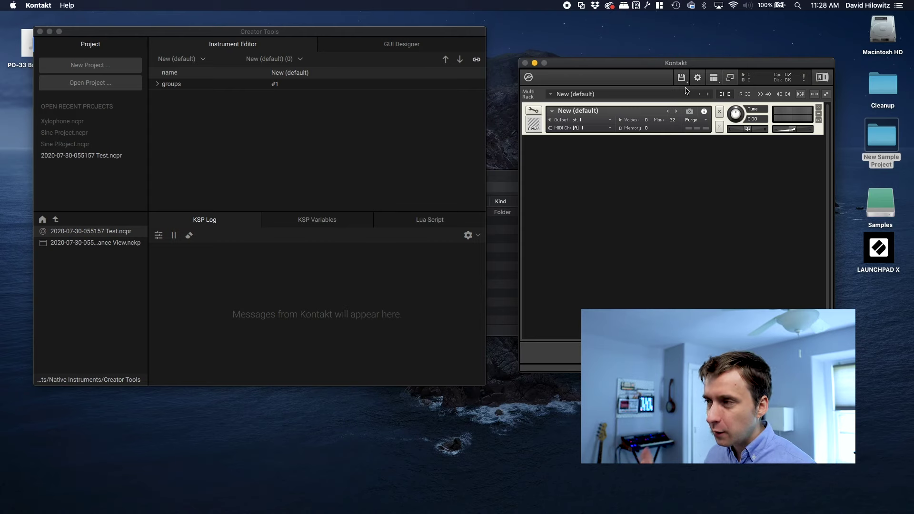
- Put the instrument in Edit Mode and rename it Xylophone
click(531, 112)
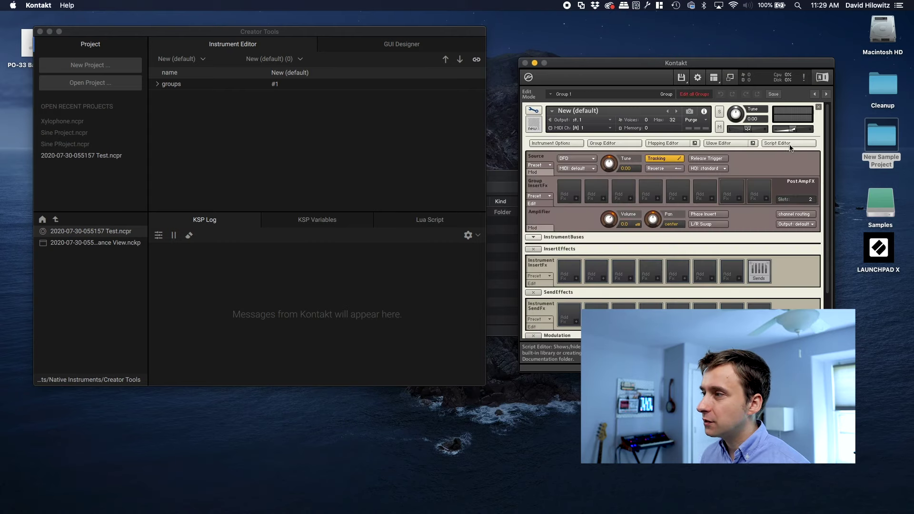
click(534, 113)
click(534, 113)
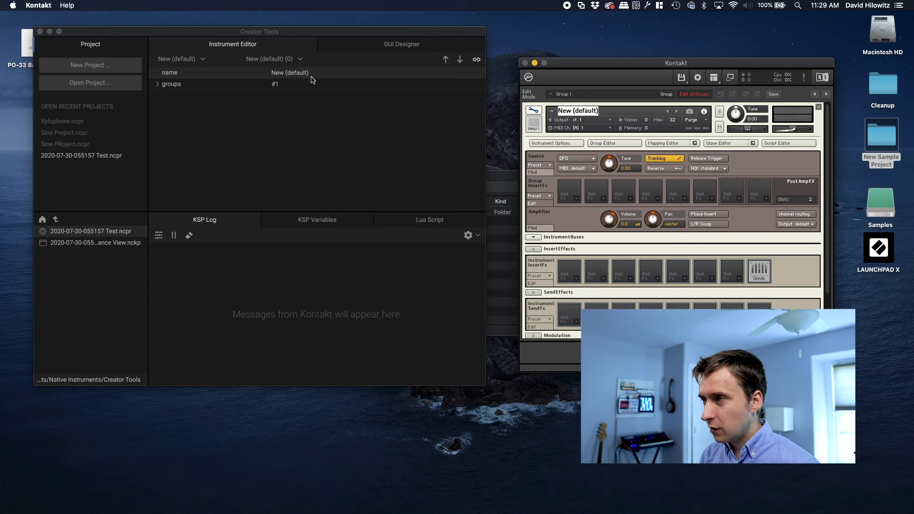
text(Xylophone)
key(Return)
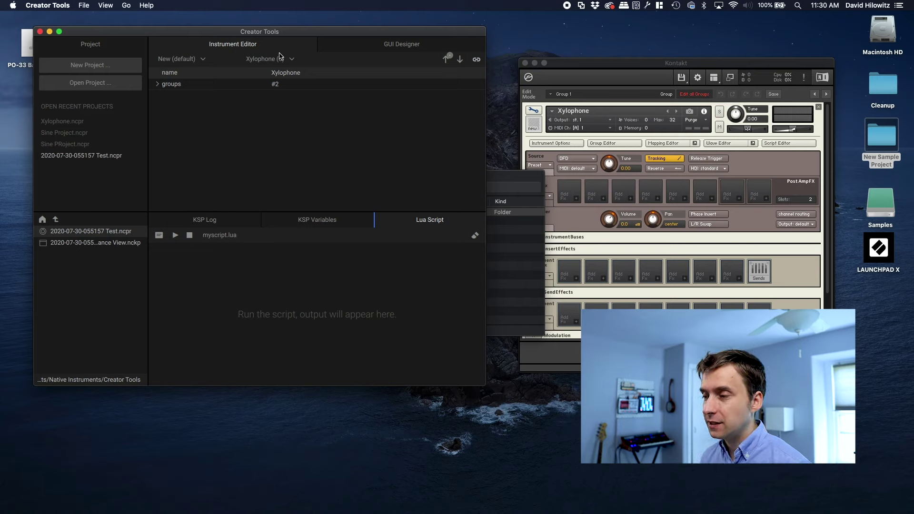
- Switch Creator Tools to the GUI Designer tab
click(358, 45)
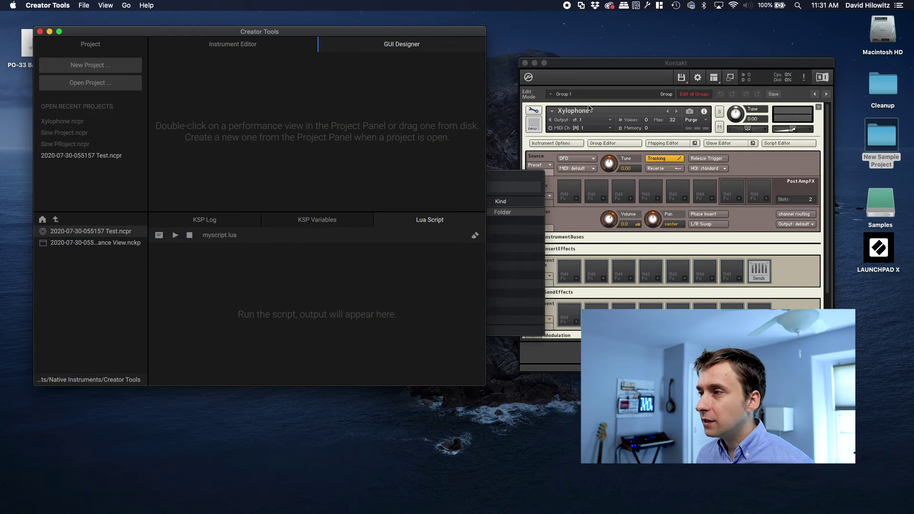
- Create a Xylophone resource container in the New Sample Project folder via Instrument Options
click(600, 67)
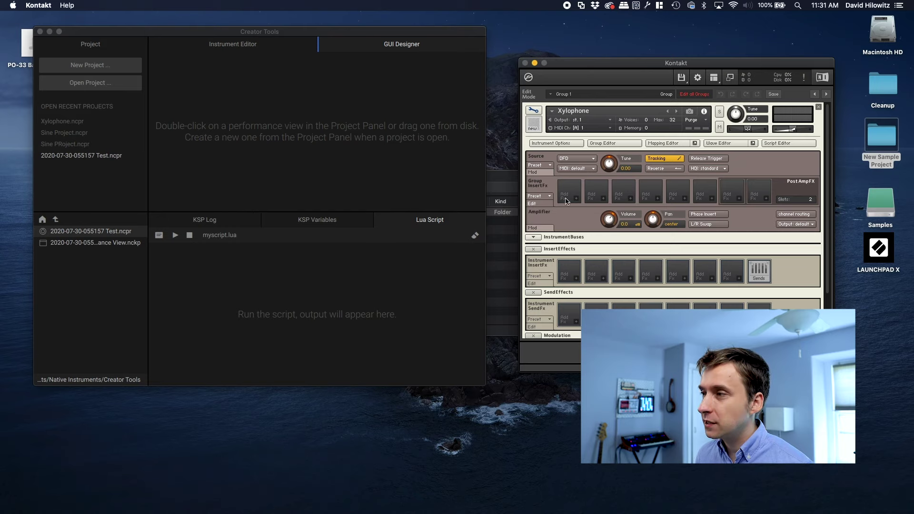
click(566, 144)
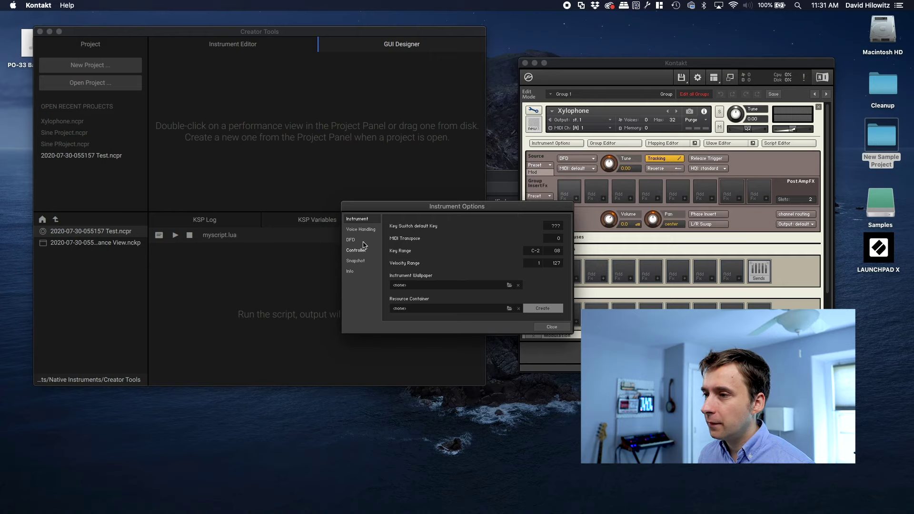
click(548, 313)
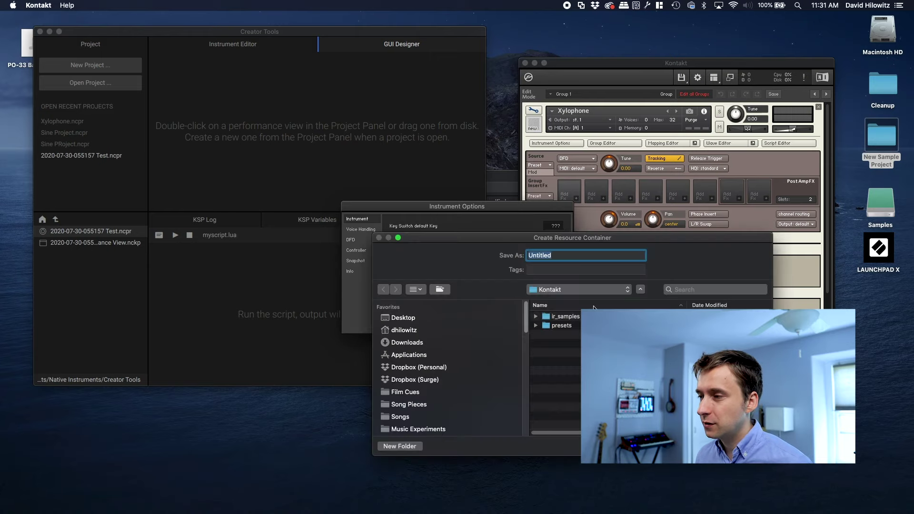
click(576, 292)
click(564, 419)
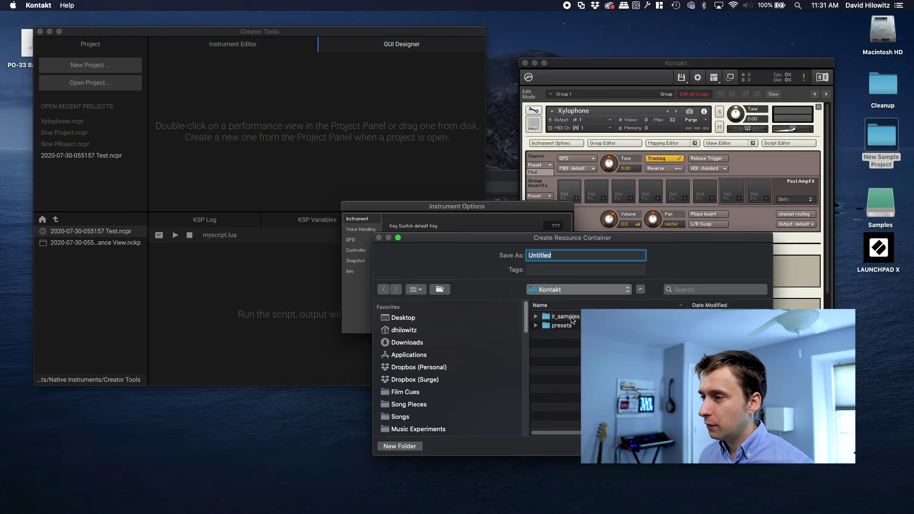
text(Xylophone)
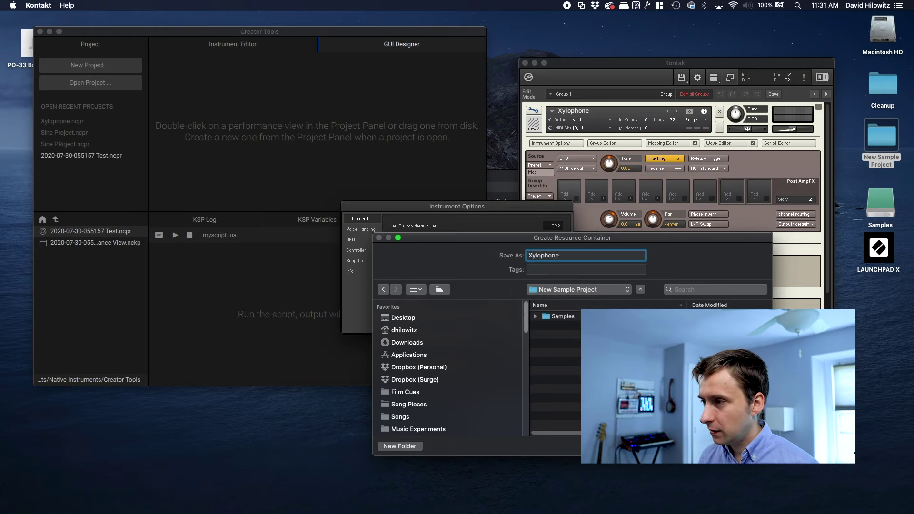
key(Return)
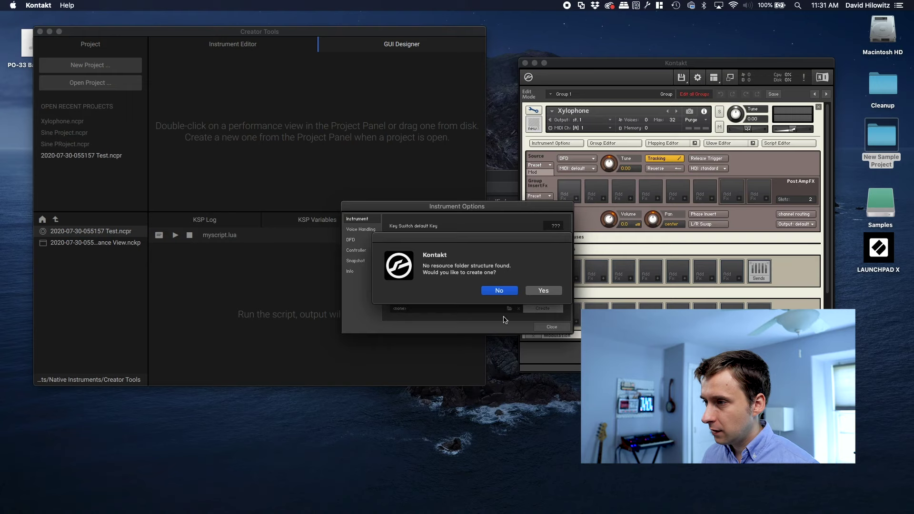
click(541, 291)
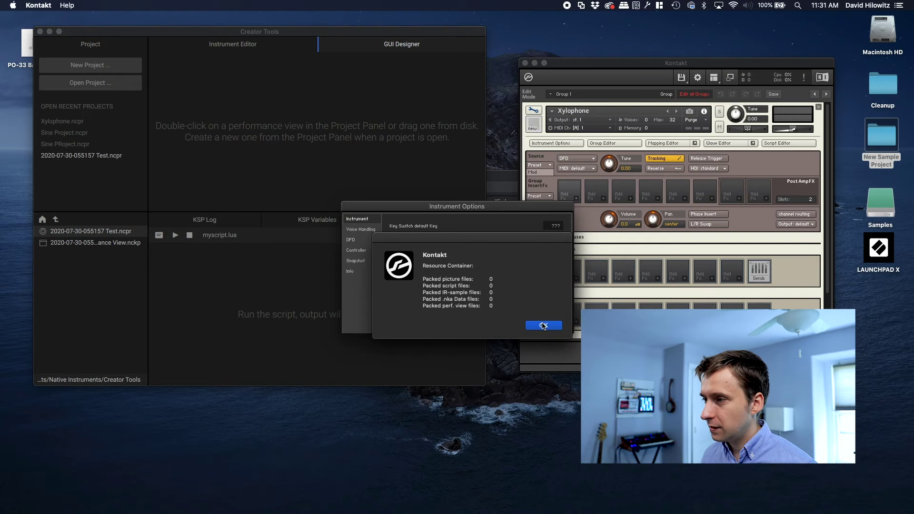
click(544, 326)
click(546, 327)
- Save the edited Xylophone instrument into the New Sample Project folder
click(681, 78)
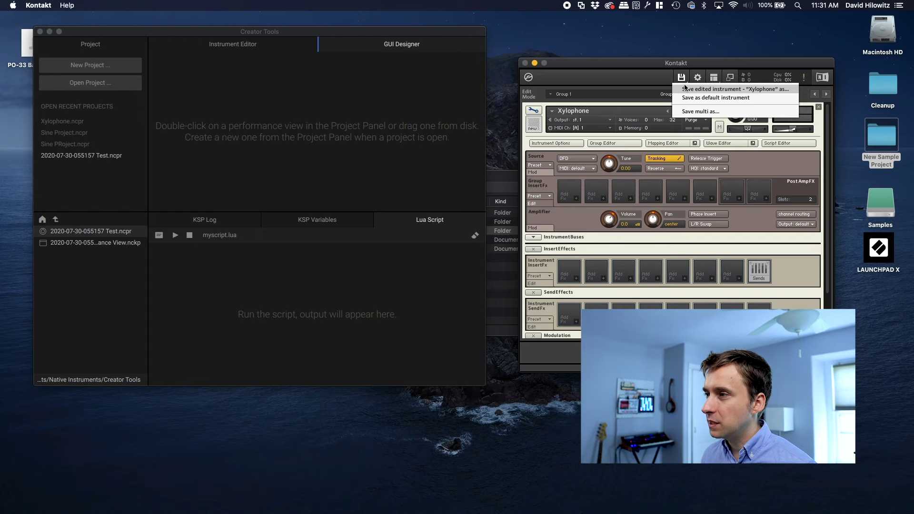
click(684, 88)
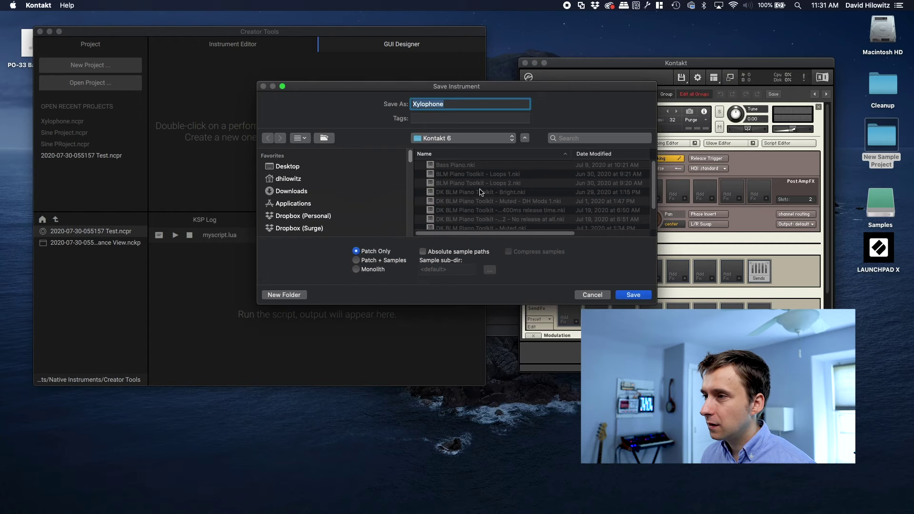
click(446, 139)
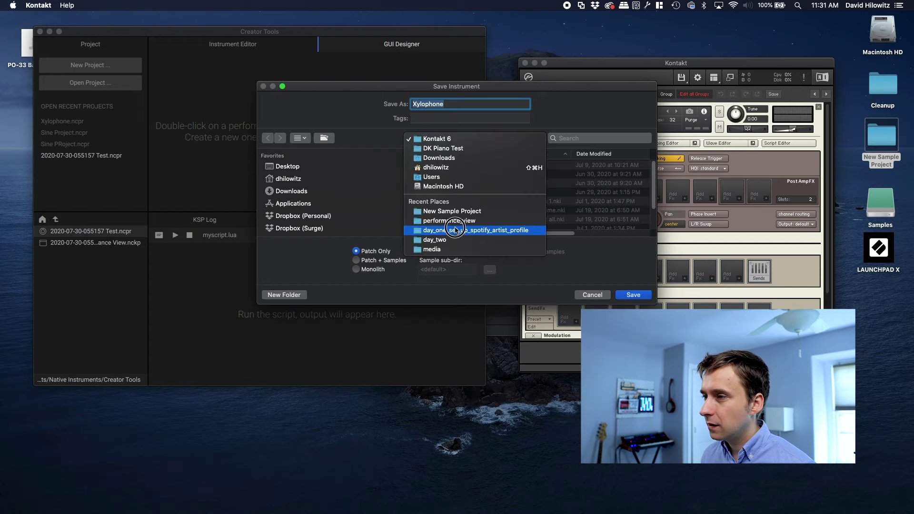
click(457, 203)
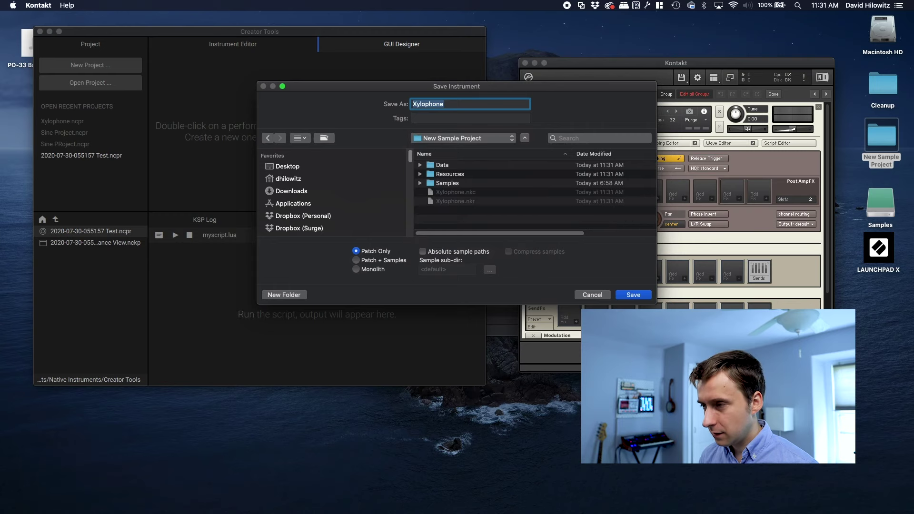
key(Return)
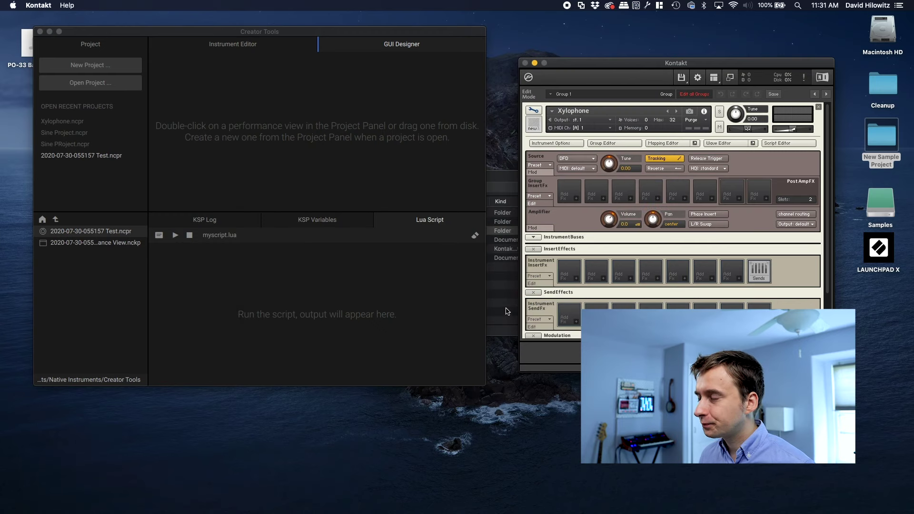
drag(594, 64, 586, 34)
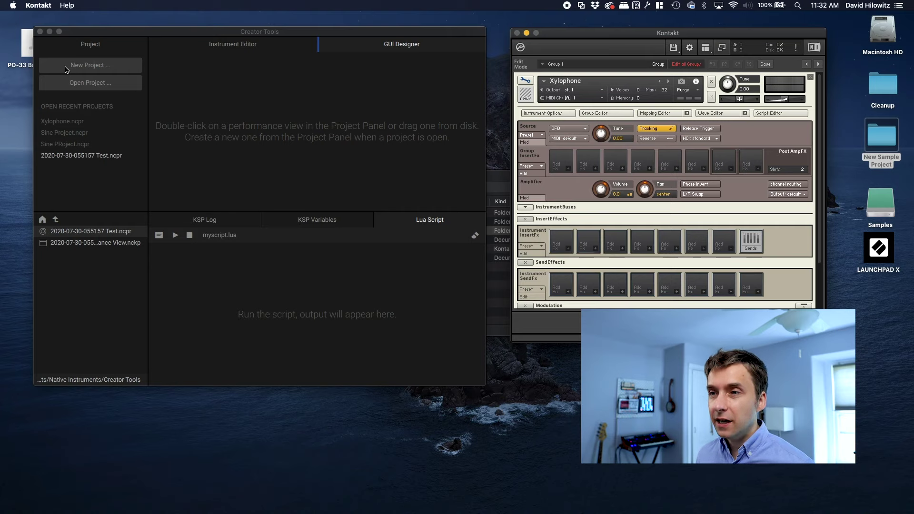
- Create a Creator Tools project named Xylophone in the New Sample Project folder
click(81, 72)
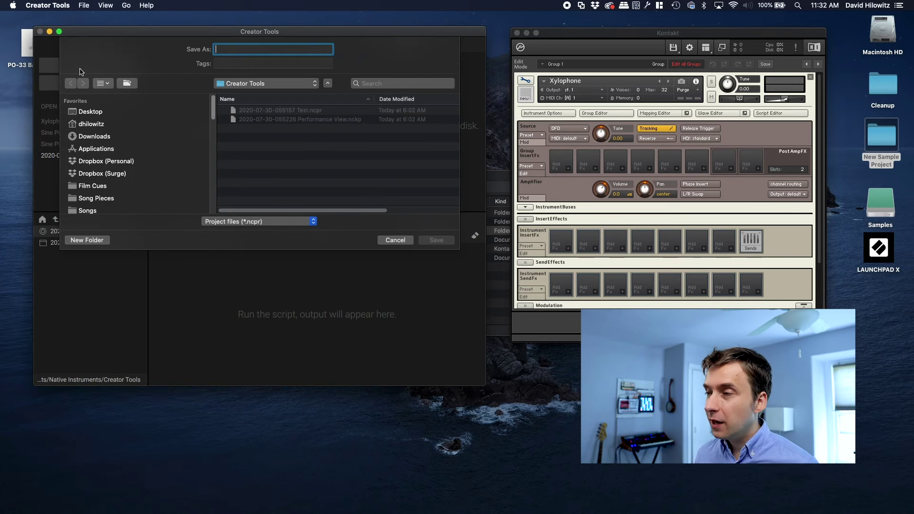
click(380, 238)
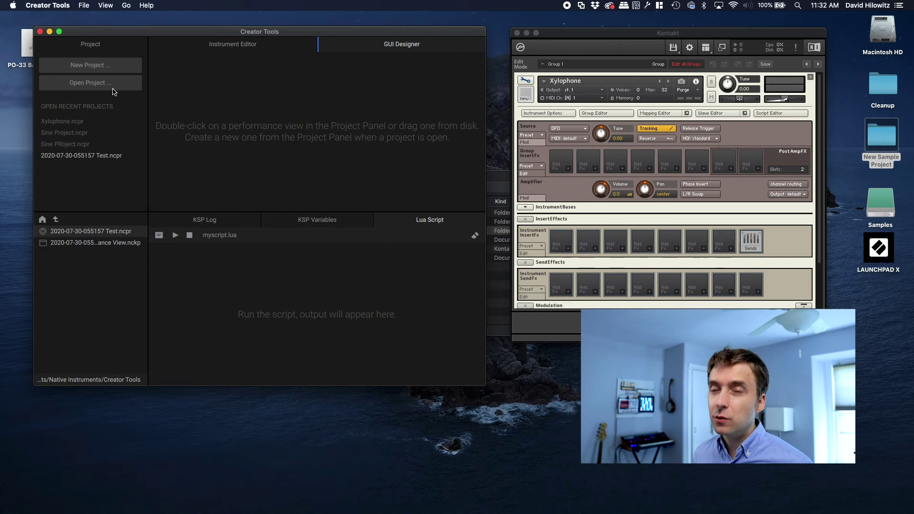
click(114, 72)
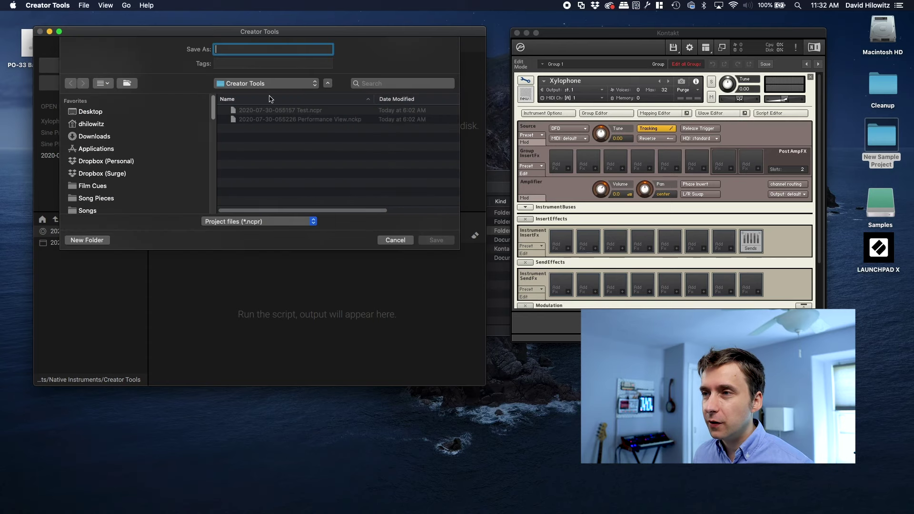
click(270, 90)
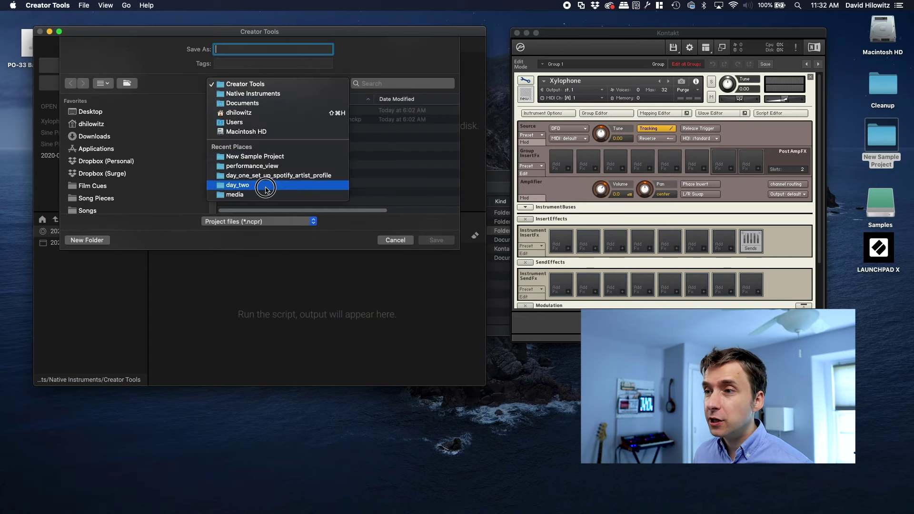
click(263, 153)
click(256, 143)
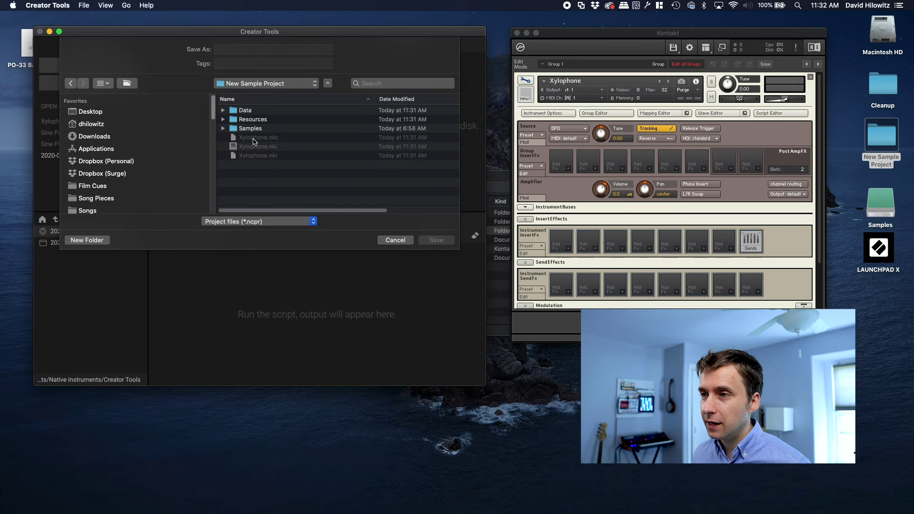
click(436, 246)
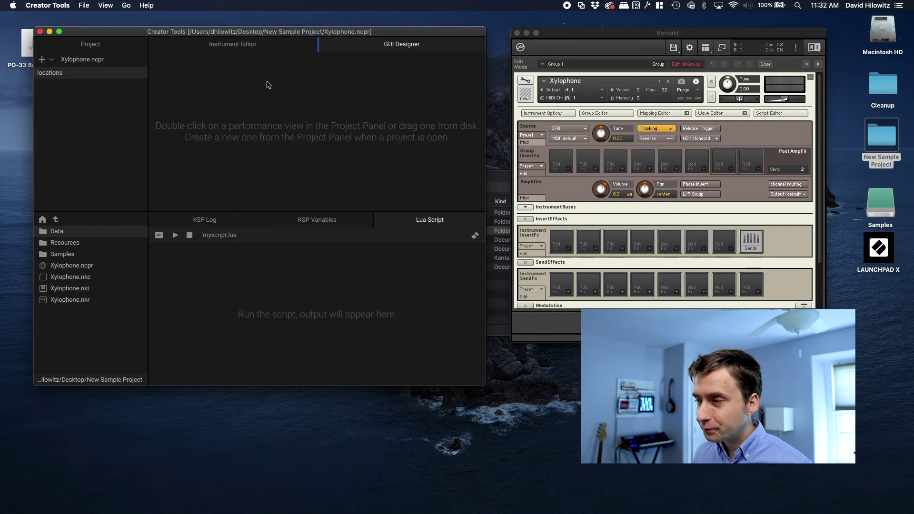
- Inspect Xylophone.ncpr in Sublime Text, then return to Creator Tools
double_click(892, 134)
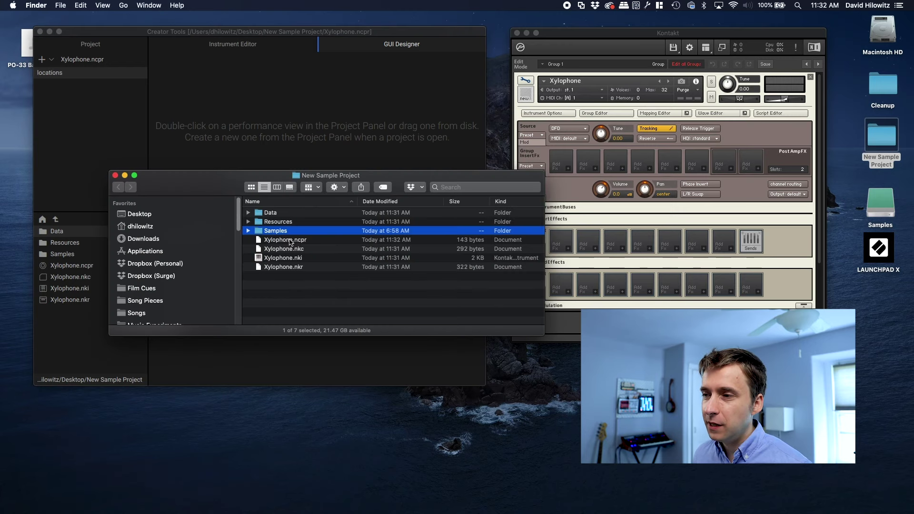
double_click(287, 240)
drag(209, 148, 131, 117)
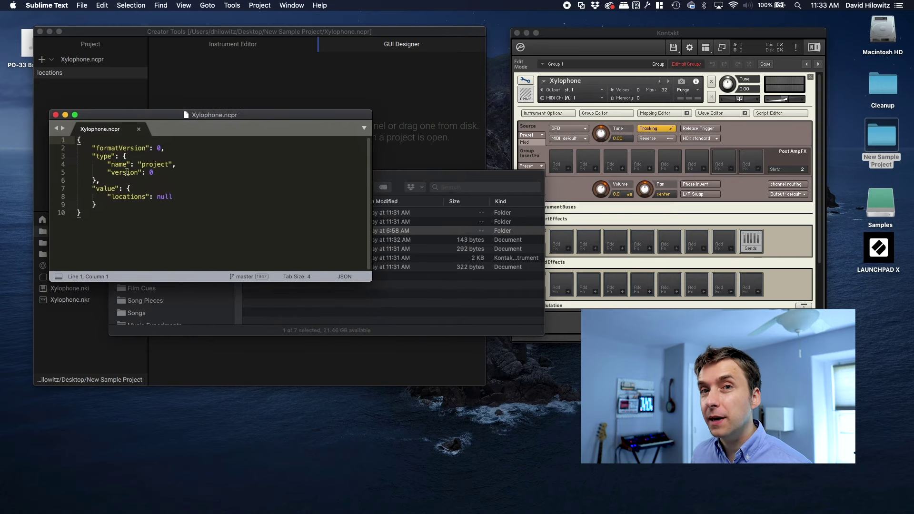
click(168, 93)
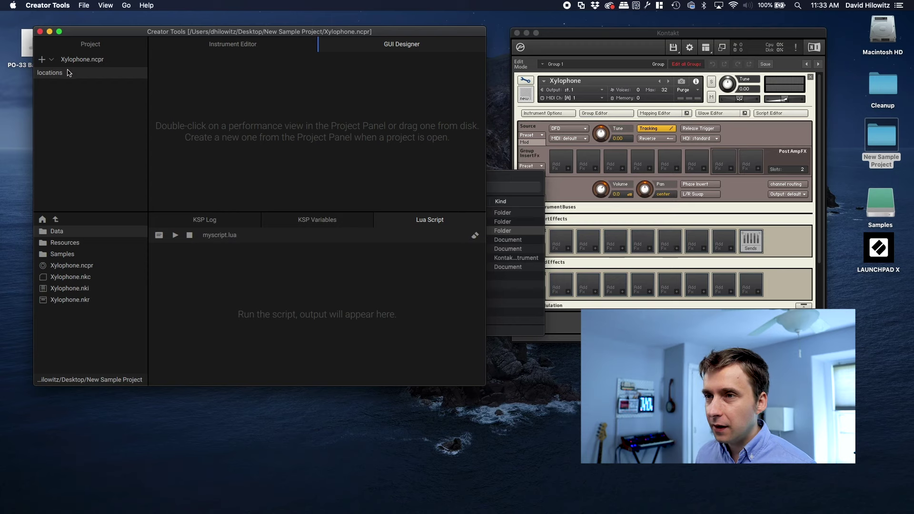
- Add the Xylophone.nki file to the project's locations
click(51, 59)
click(78, 80)
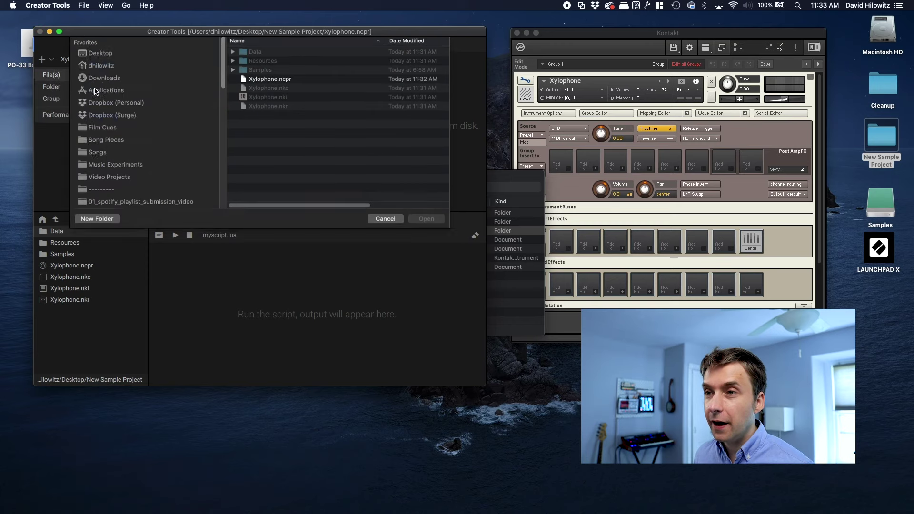
click(282, 120)
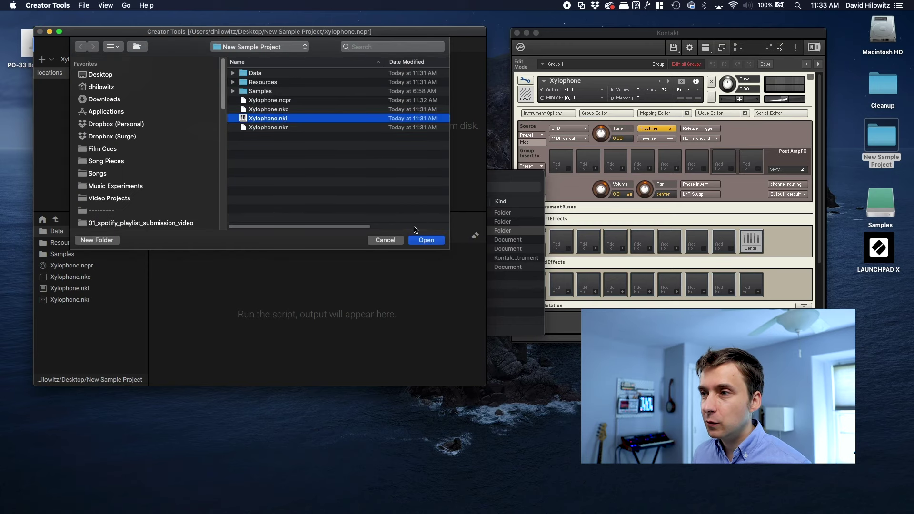
click(433, 242)
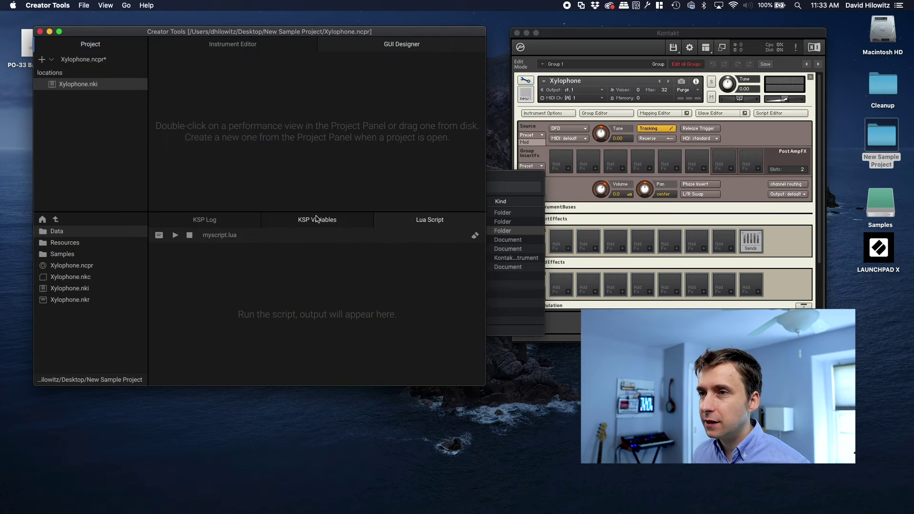
- Confirm the saved .ncpr file now references /Xylophone.nki, then go back to the GUI Designer
key(super+Tab)
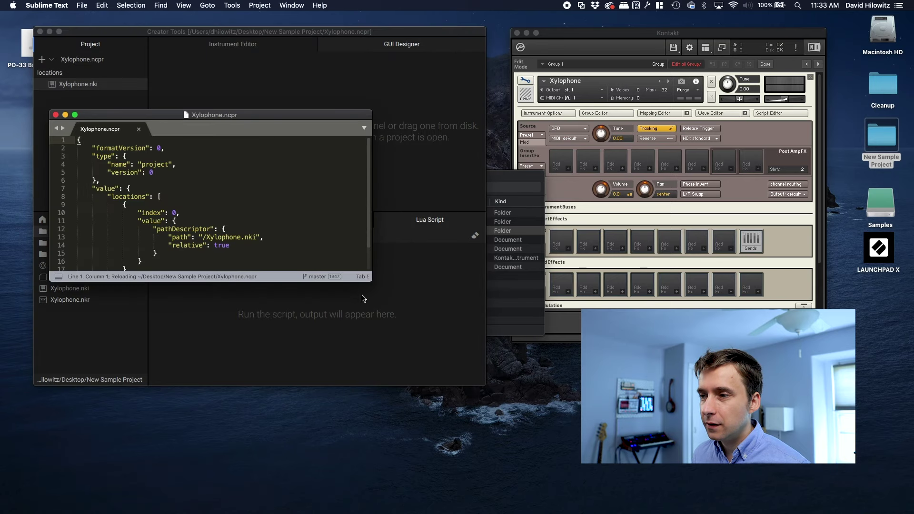
drag(370, 282, 368, 372)
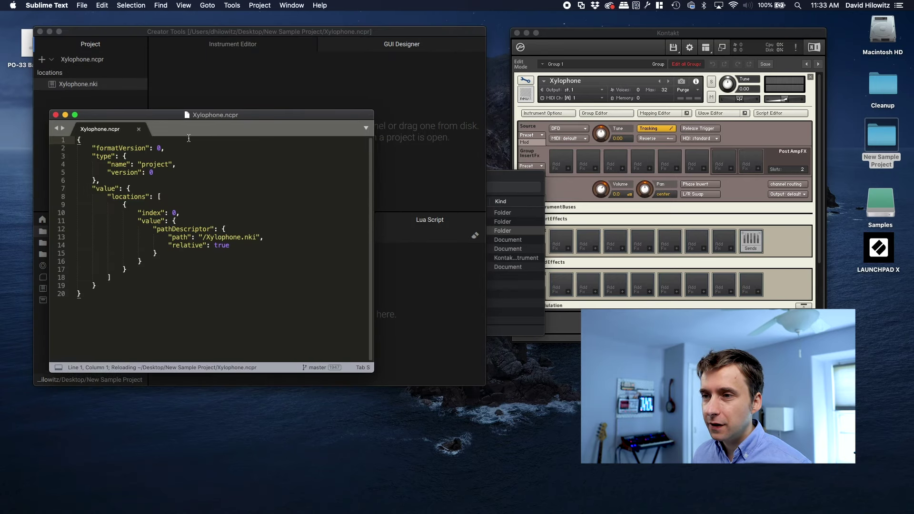
drag(255, 241, 191, 239)
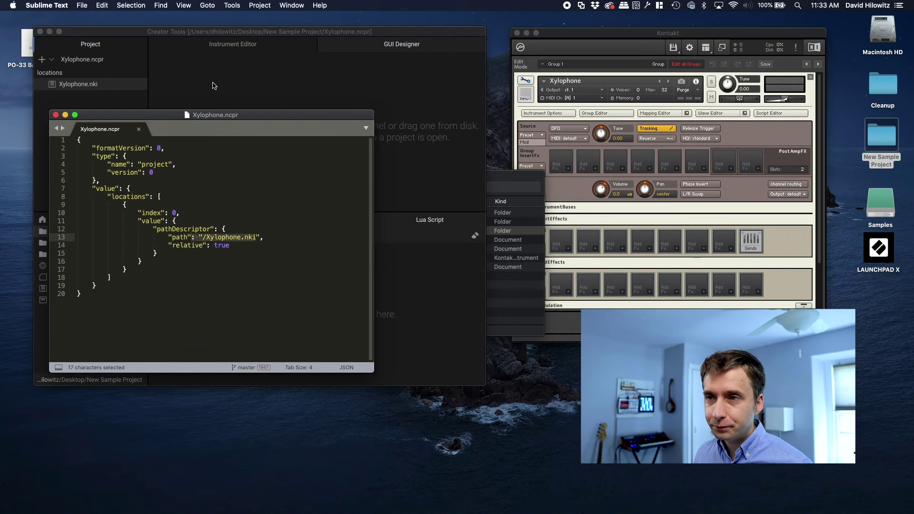
click(213, 86)
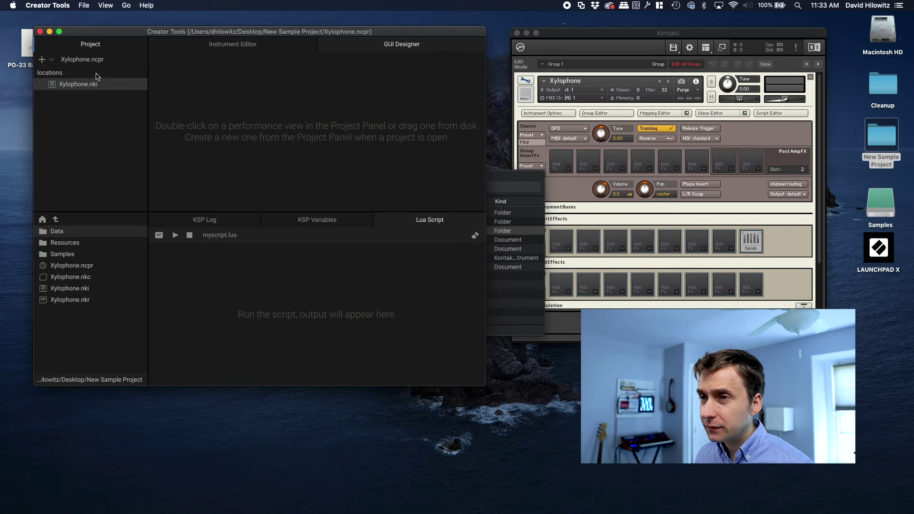
click(337, 48)
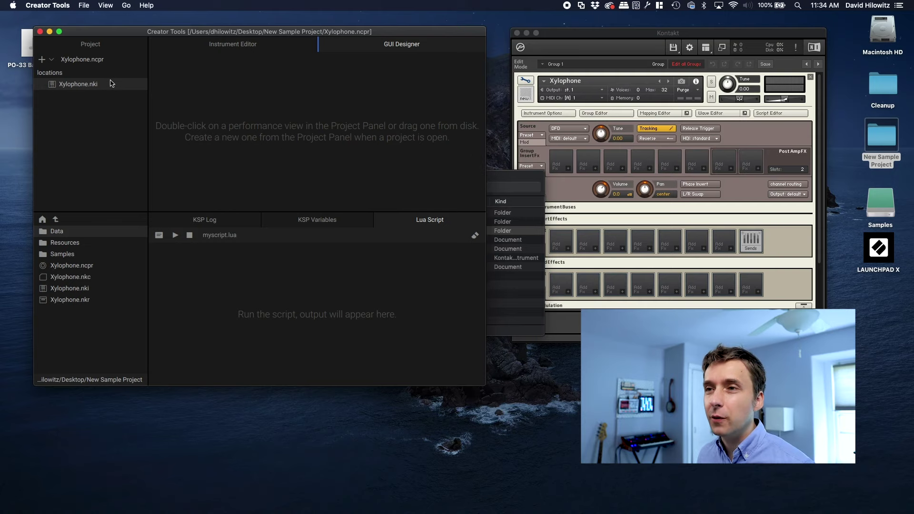
- Add a new performance view, saving it into Resources/performance_view
click(42, 59)
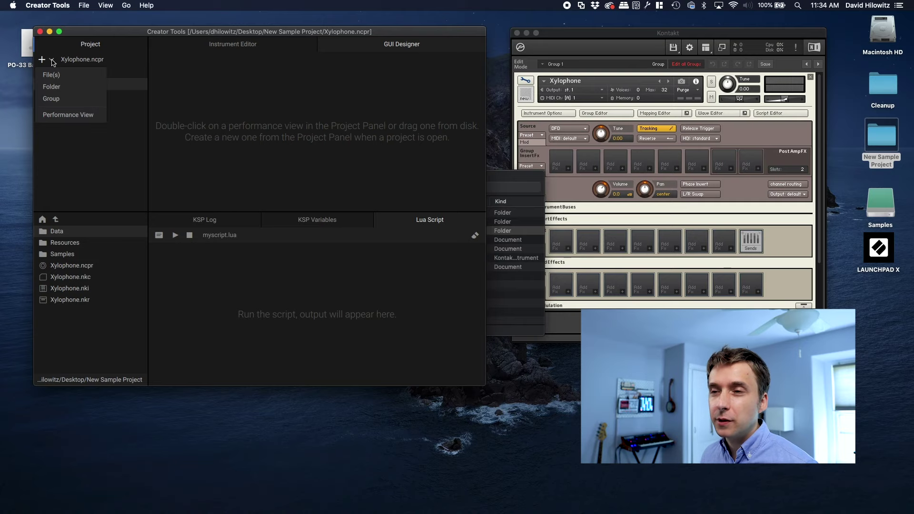
click(77, 118)
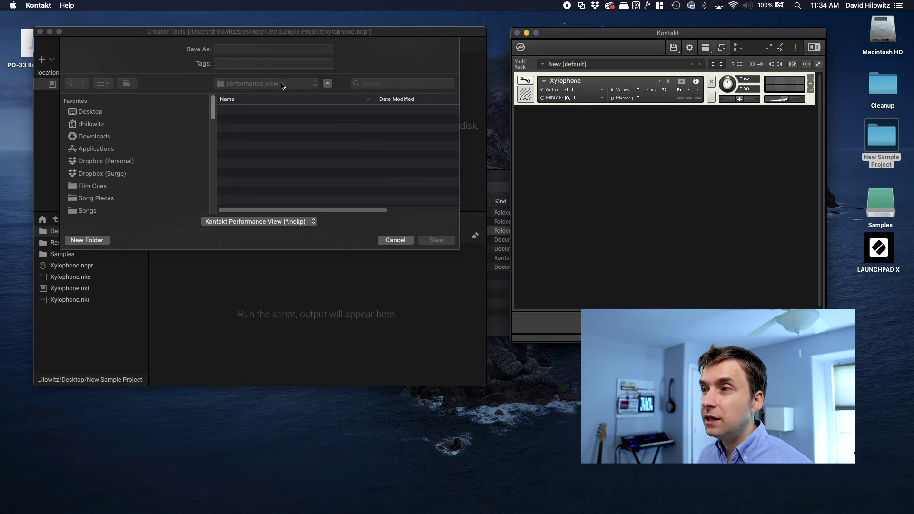
click(281, 84)
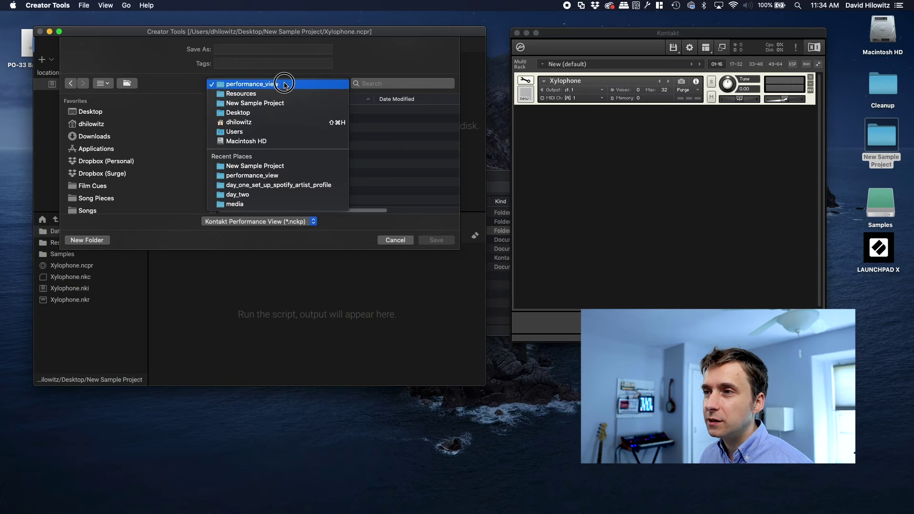
click(281, 93)
click(252, 84)
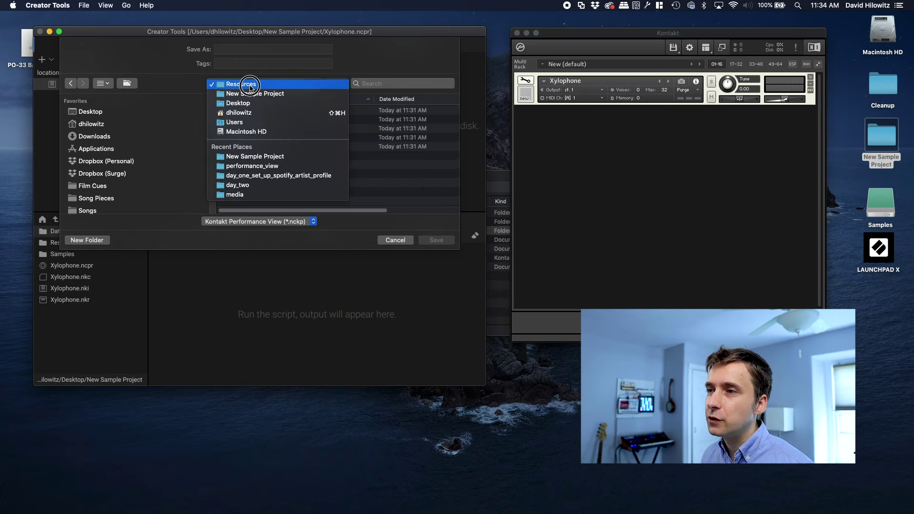
click(254, 93)
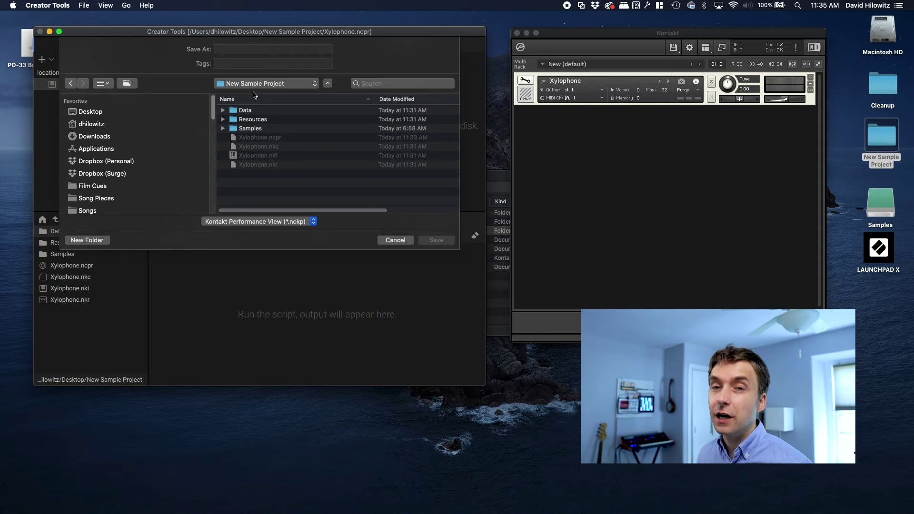
double_click(253, 121)
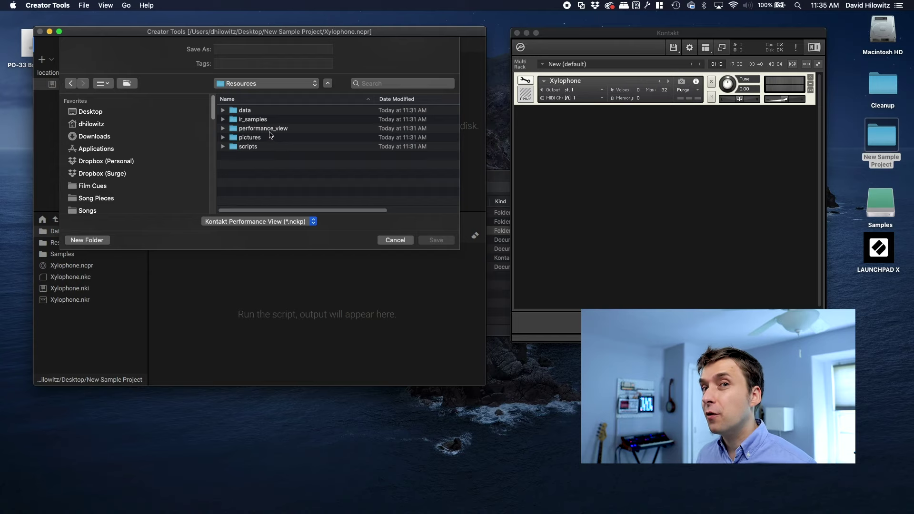
double_click(270, 128)
- Name the performance view file perfview and save it
click(265, 52)
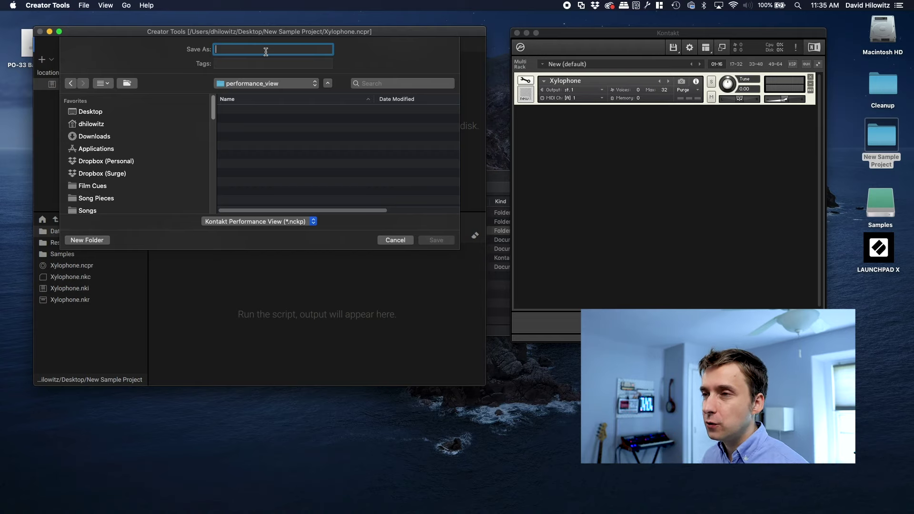
text(Per)
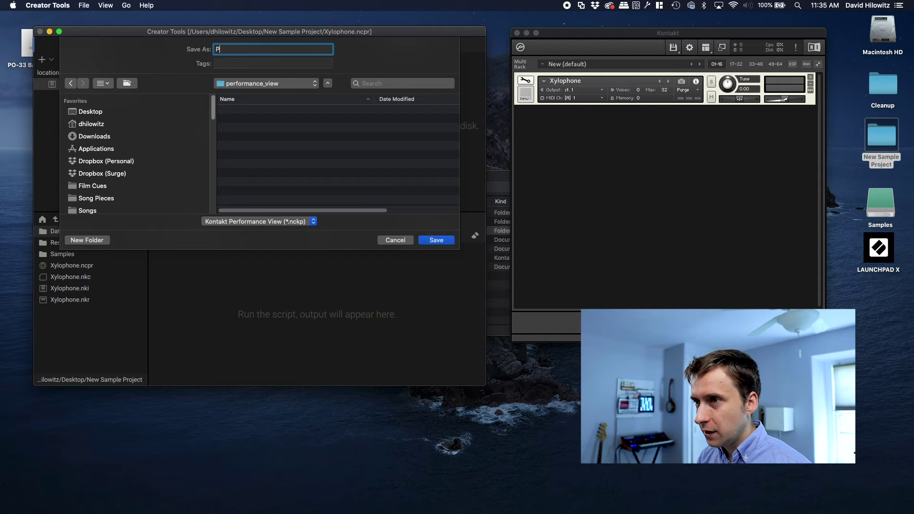
key(BackSpace)
key(BackSpace)
text(perfview)
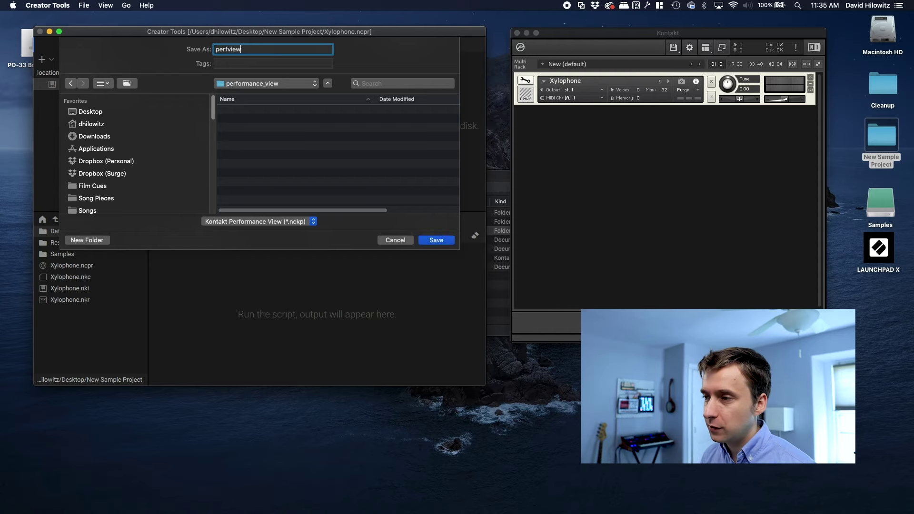
key(Return)
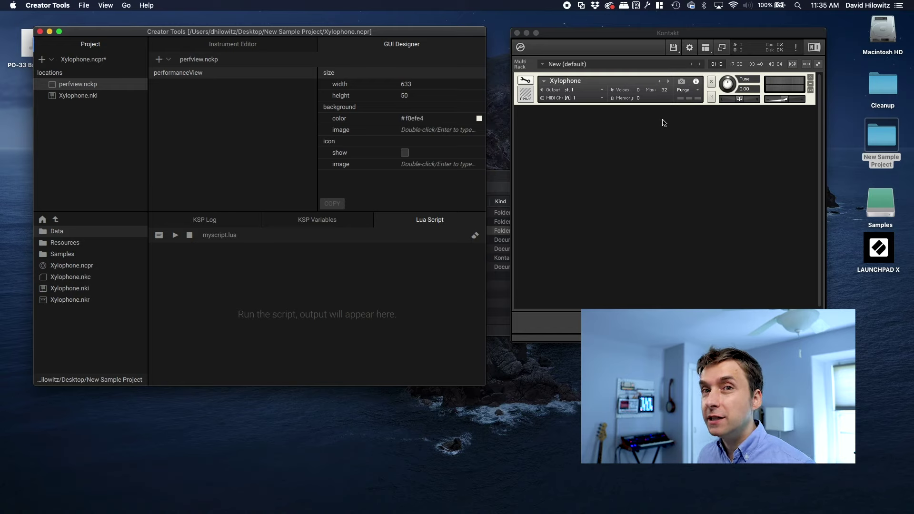
- Write an empty on init / end on block in the Xylophone Script Editor
click(524, 82)
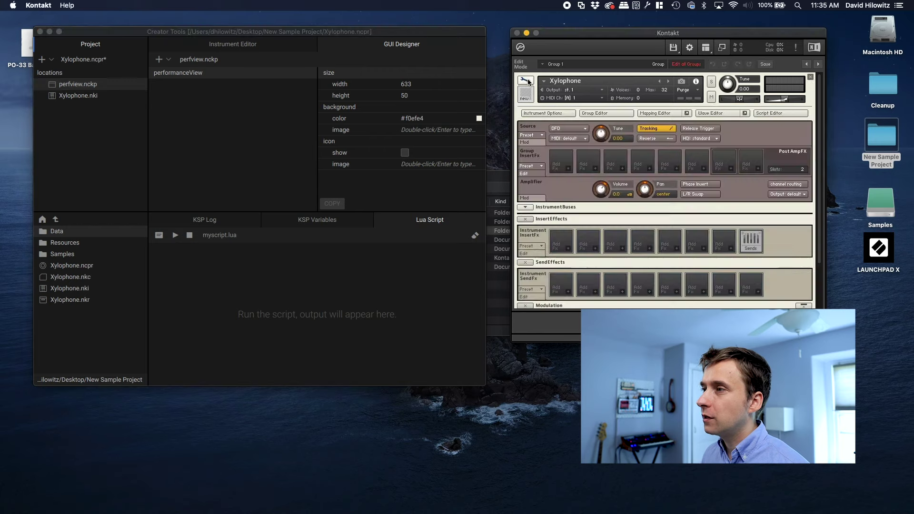
click(797, 117)
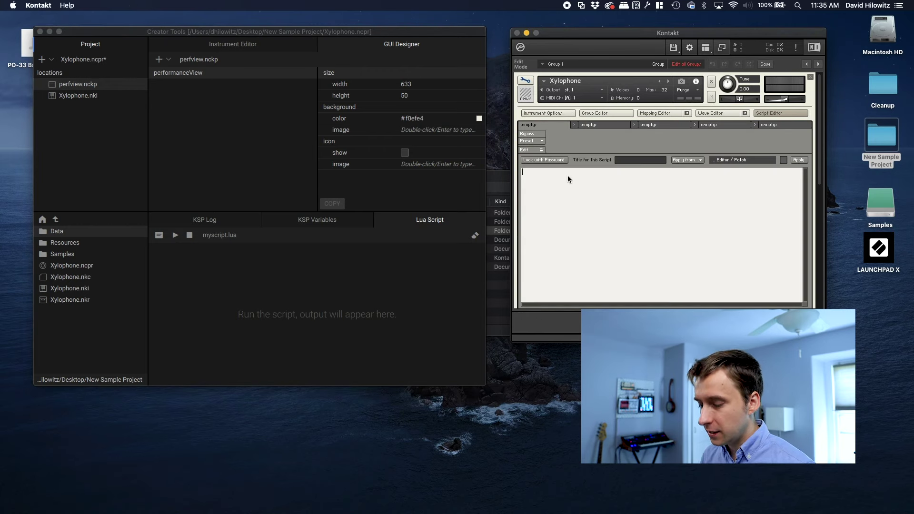
text(on ini)
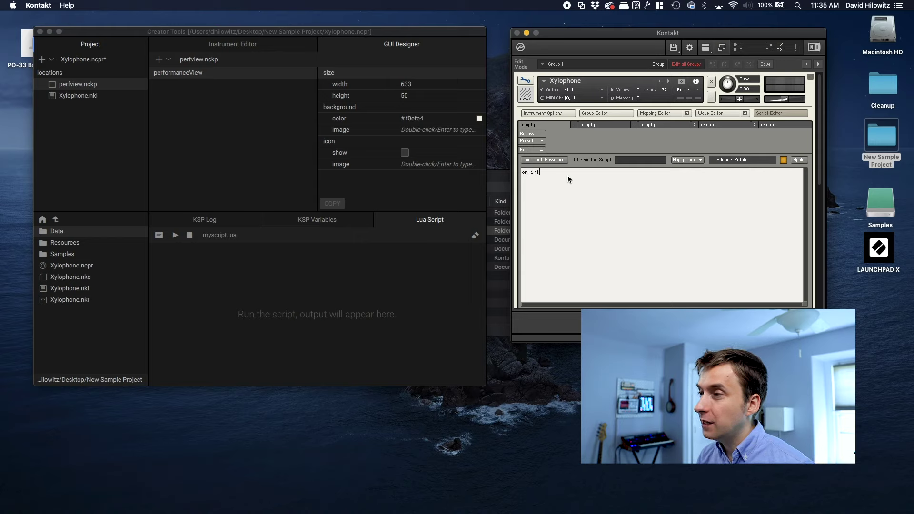
text(t)
key(Return)
text(end on)
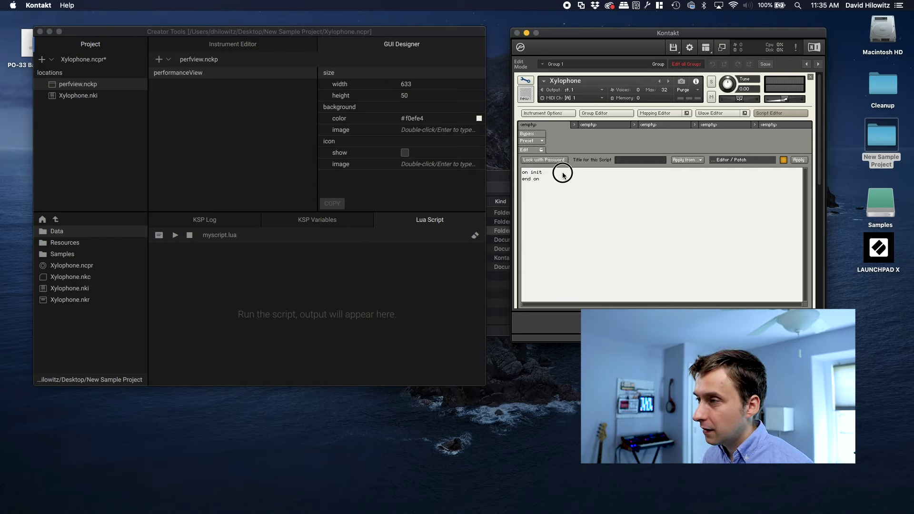
key(Return)
- Add load_performance_view("perfview.nckp") to the init block, apply it and exit edit mode
text(load_per)
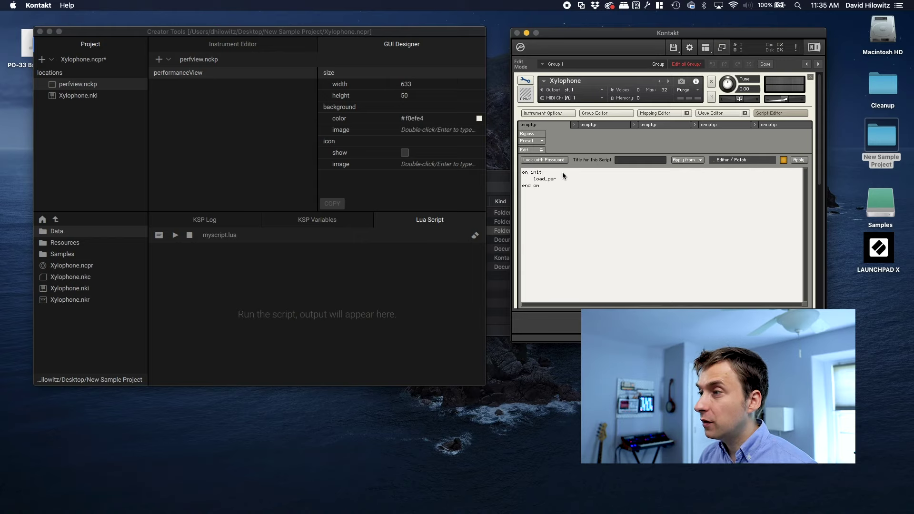
text(formance_view())
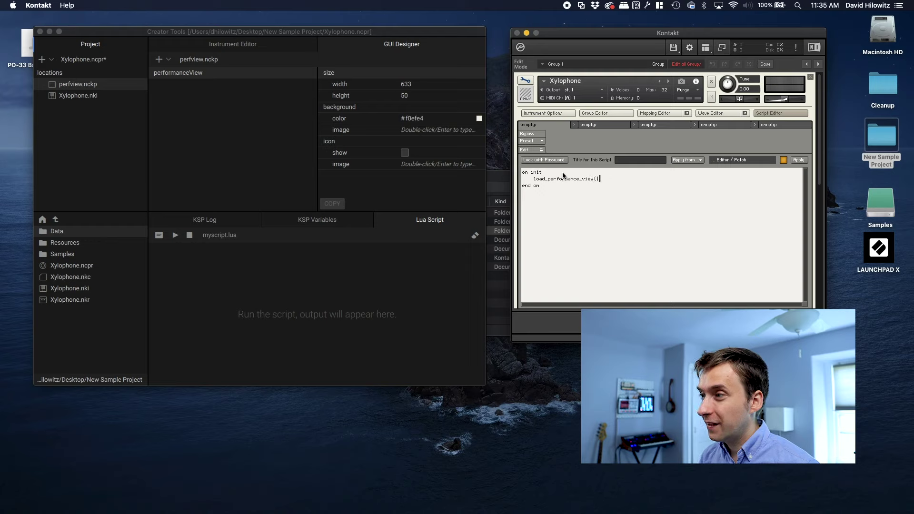
key(Left)
text(")
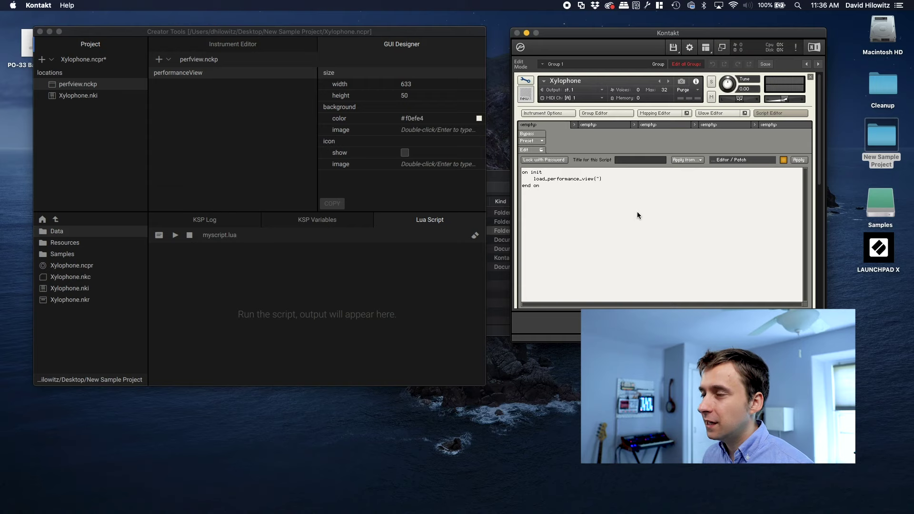
text(perf)
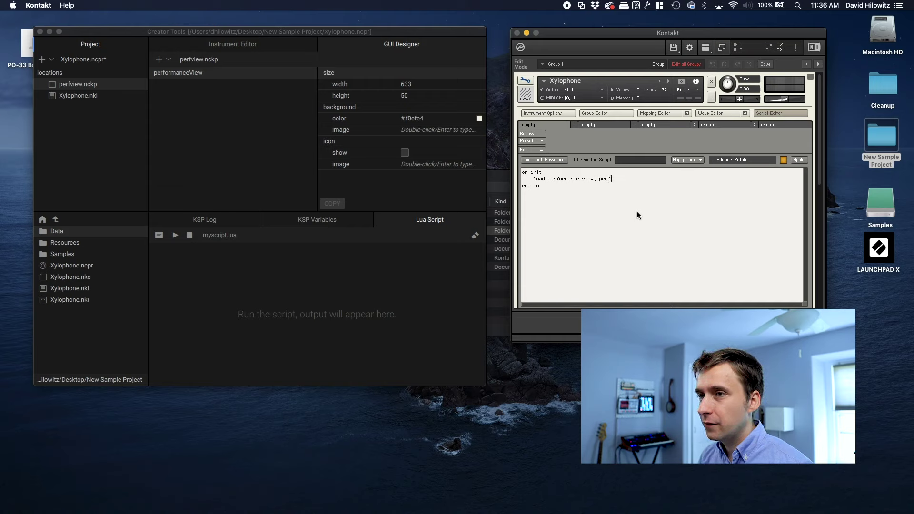
text(view.nckp")
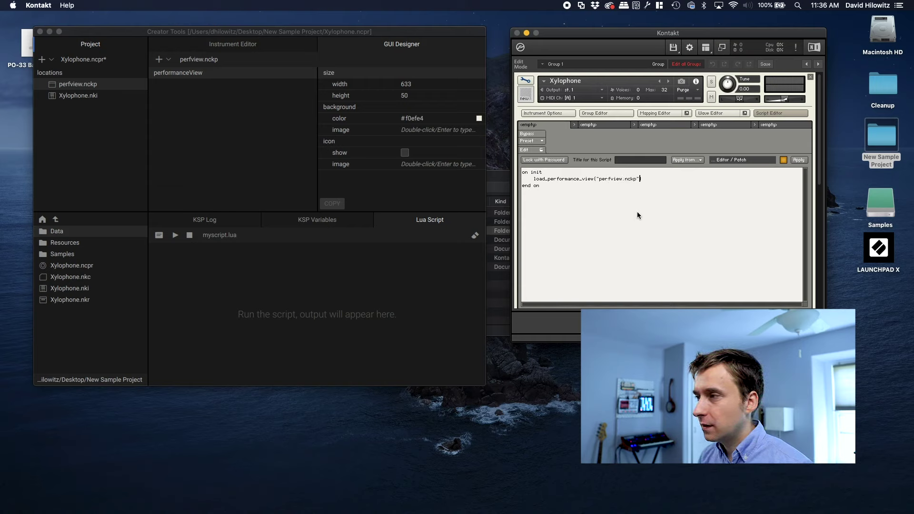
click(801, 161)
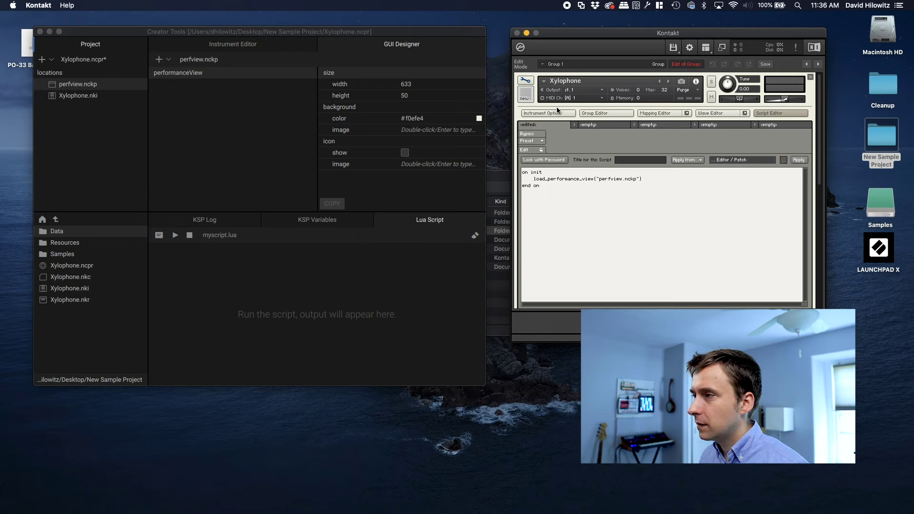
click(524, 82)
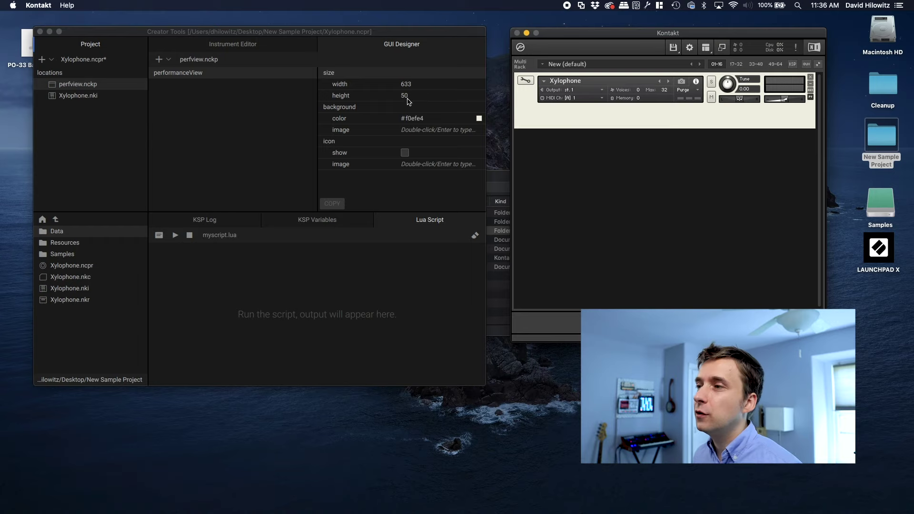
- Set the performance view height to 200 and save the project
click(404, 96)
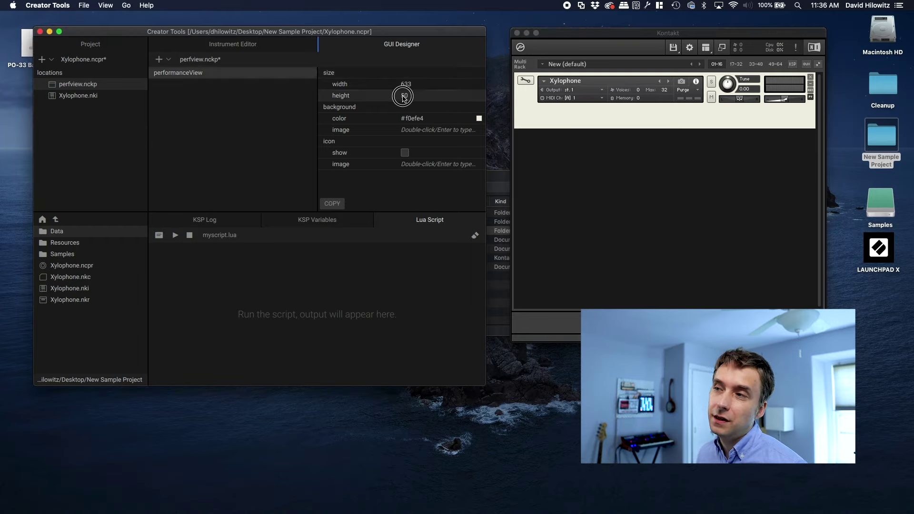
double_click(404, 96)
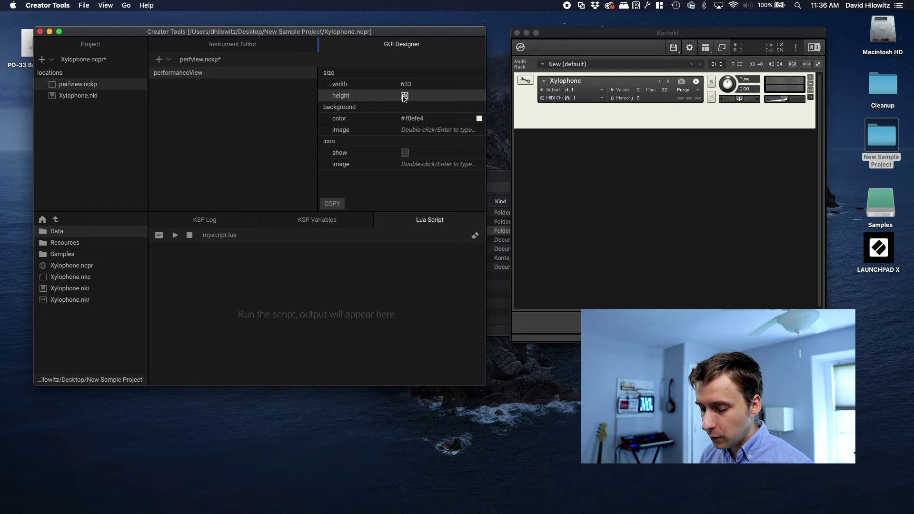
text(200)
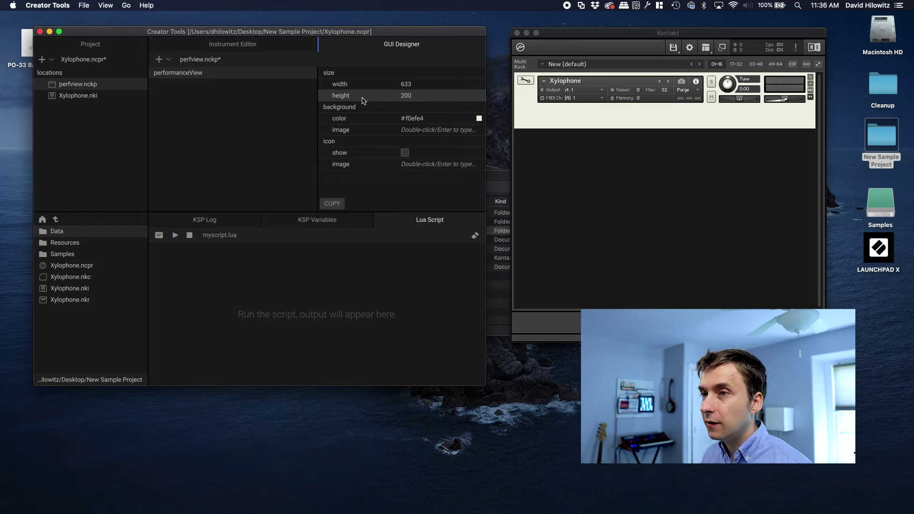
key(super+s)
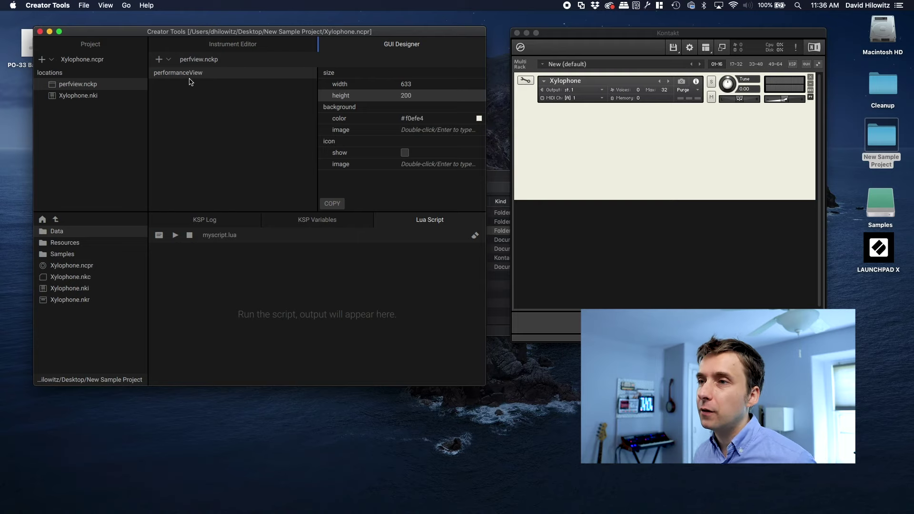
- Change the performance view background colour to #333333
double_click(426, 122)
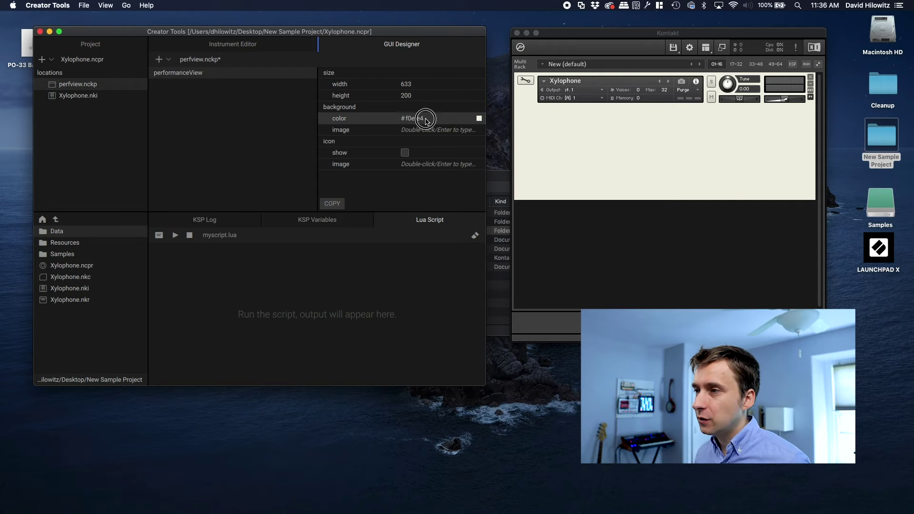
text(0)
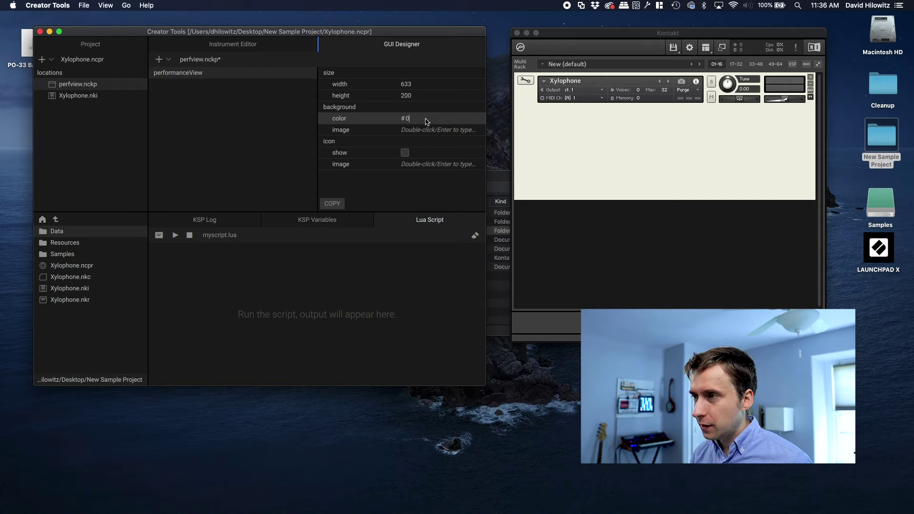
text(0333333)
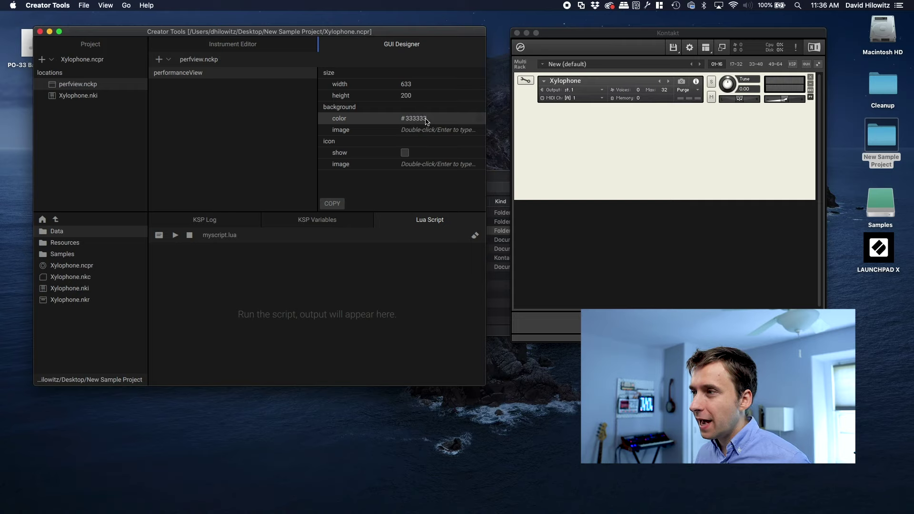
key(Return)
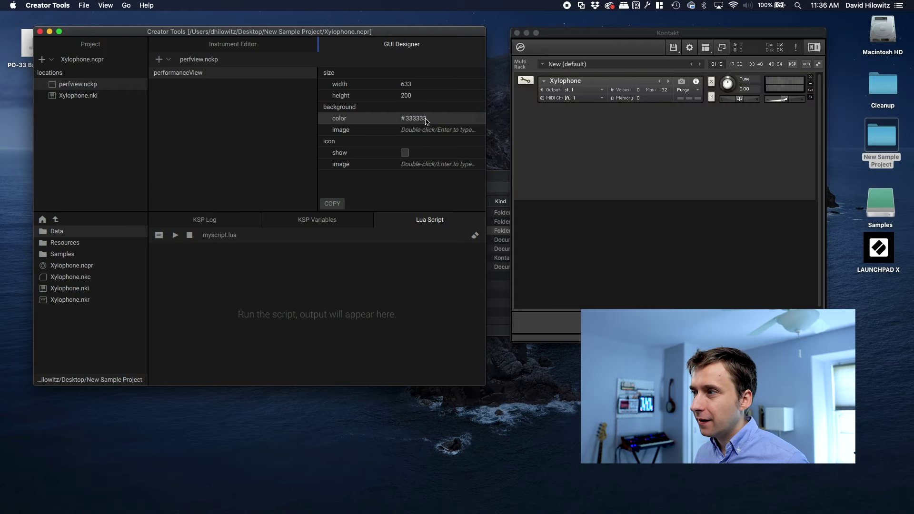
click(167, 61)
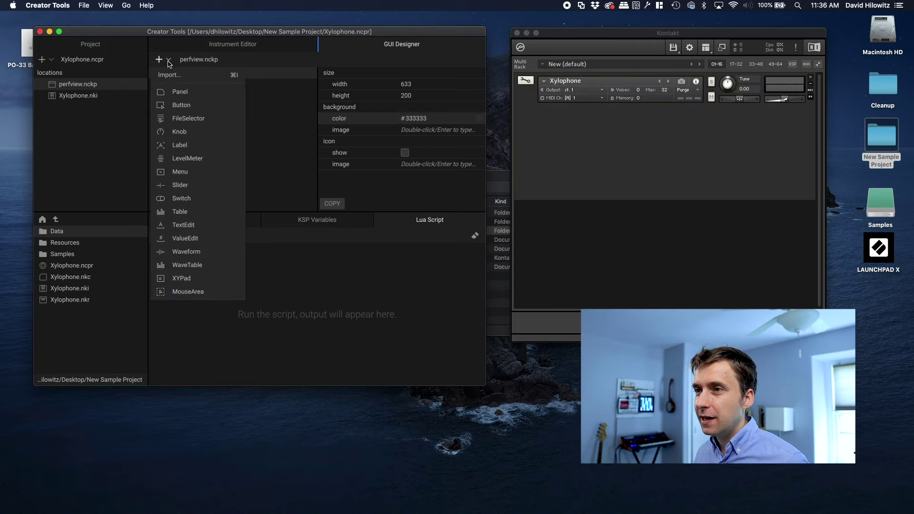
- Add a slider to the performance view, save, and enter 200 as its y position
click(201, 188)
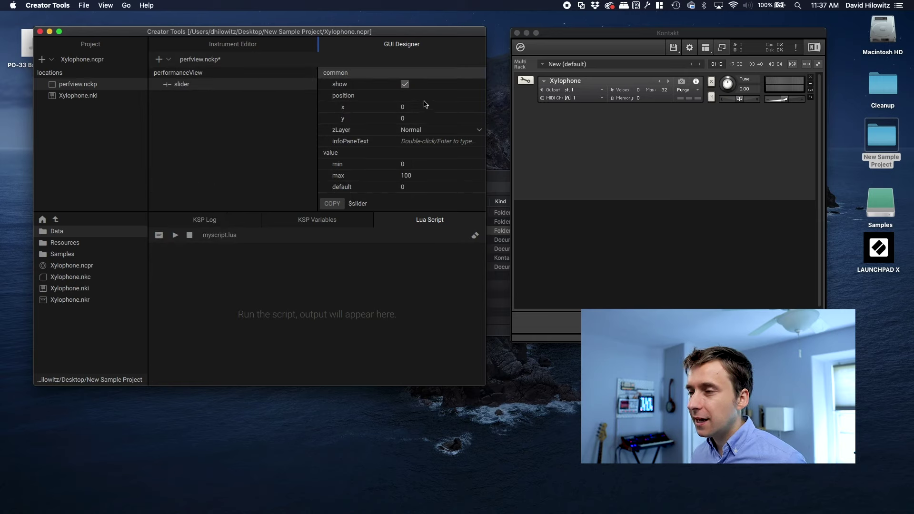
key(super+s)
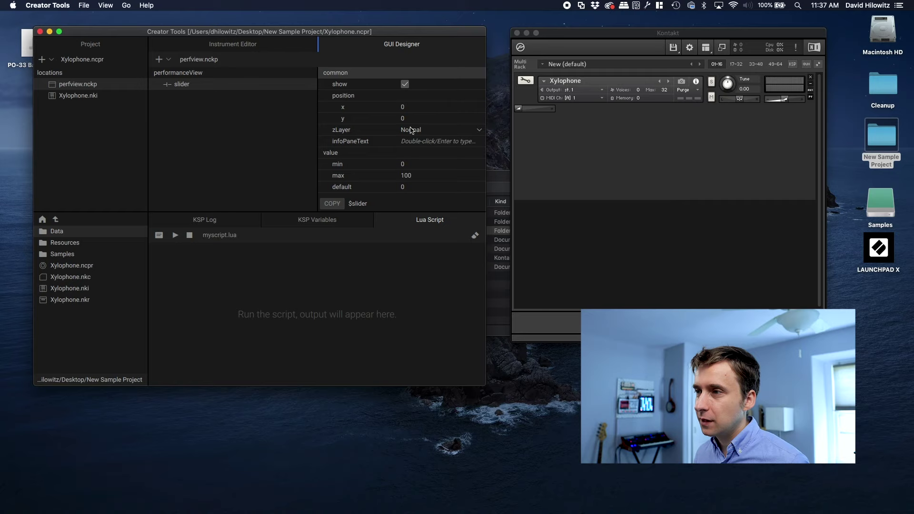
double_click(402, 119)
text(200)
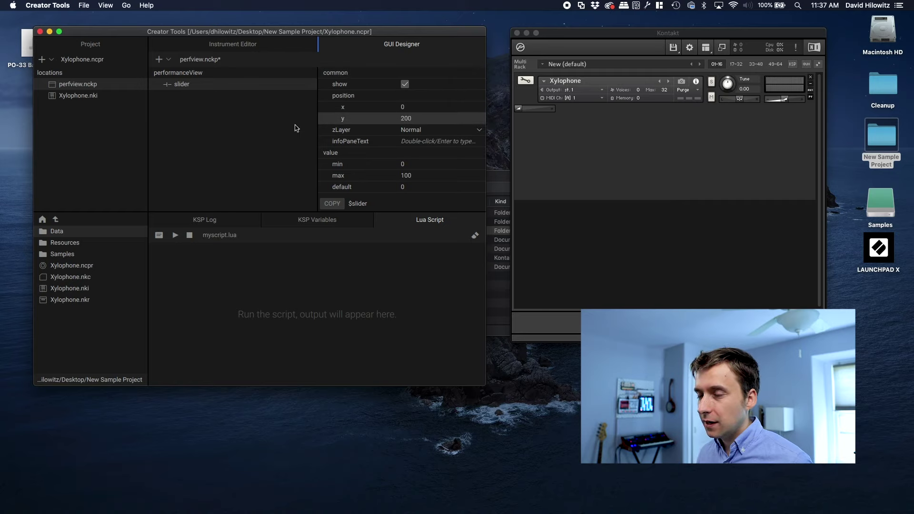
- Copy both Elegant_Knob files into the project's Resources/pictures folder
key(super+Tab)
key(super+Tab)
key(super+Tab)
double_click(285, 222)
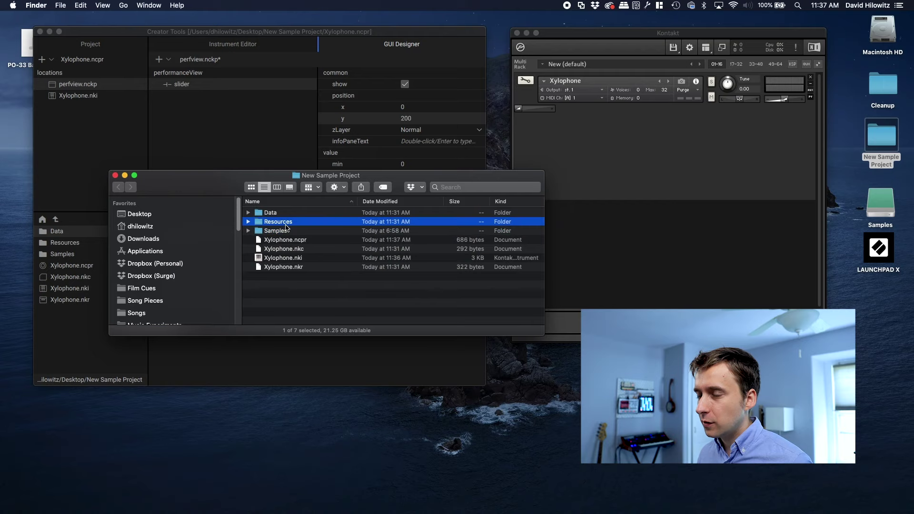
click(149, 5)
click(157, 124)
super+click(224, 237)
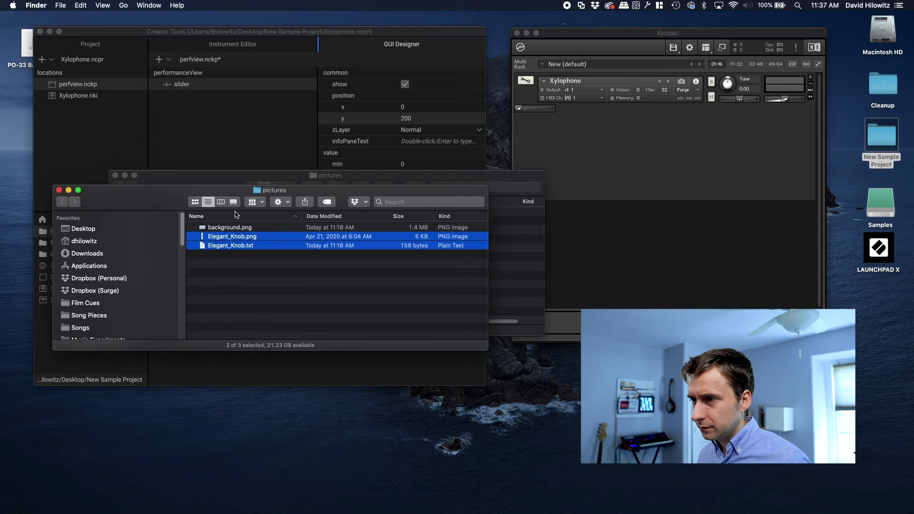
click(542, 233)
key(super+v)
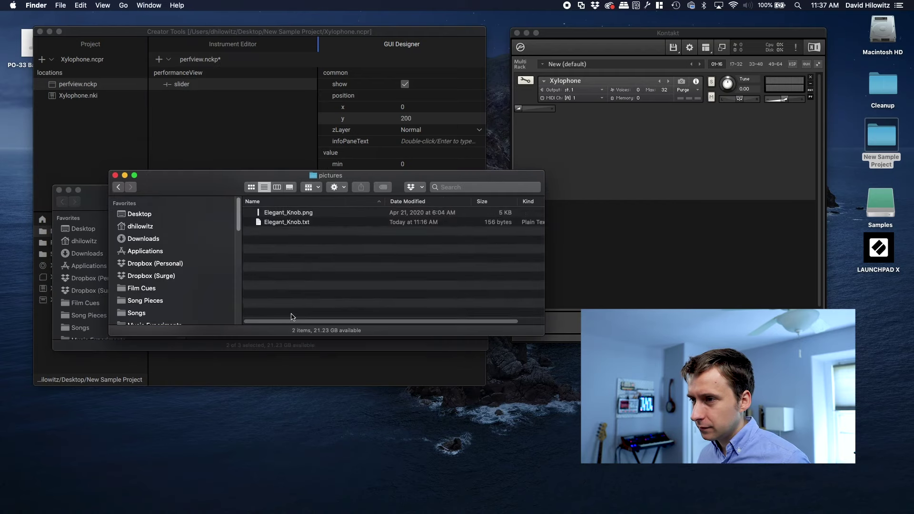
click(272, 152)
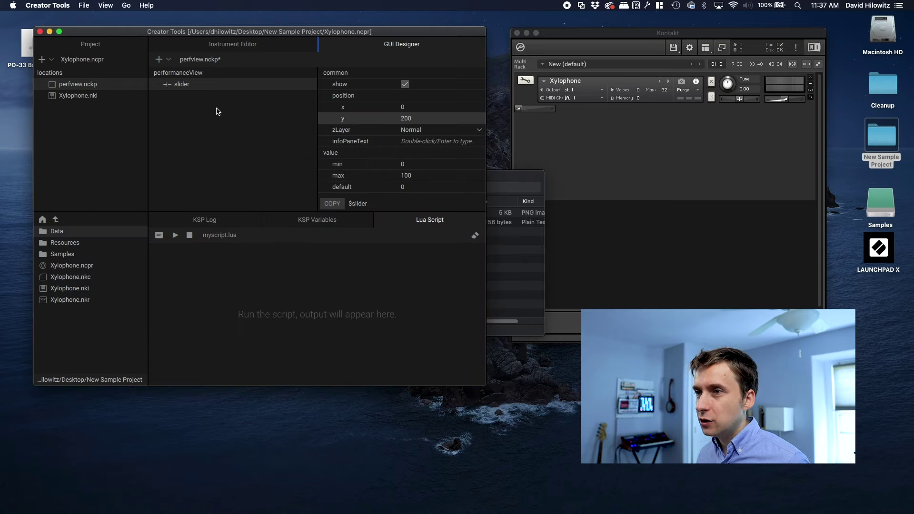
- Set the slider's image property to Elegant_Knob.png
scroll(388, 150, down, 1)
scroll(388, 150, down, 5)
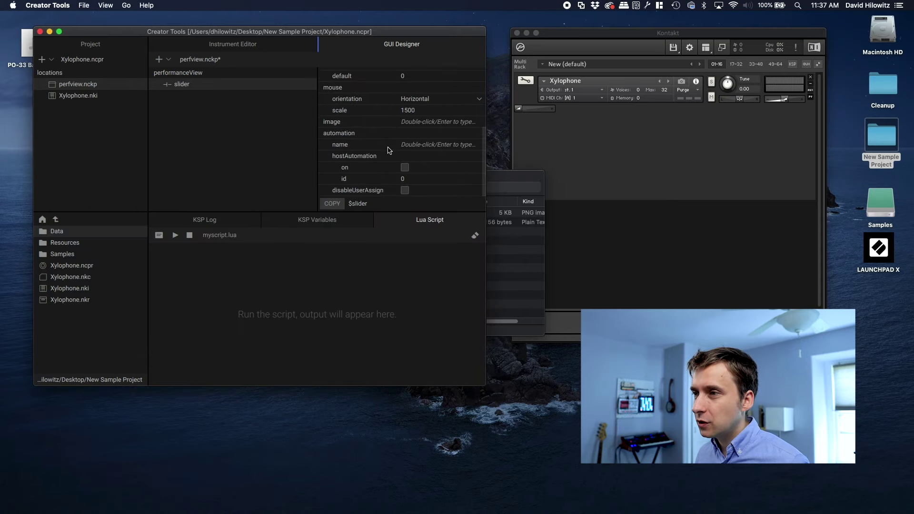
double_click(421, 124)
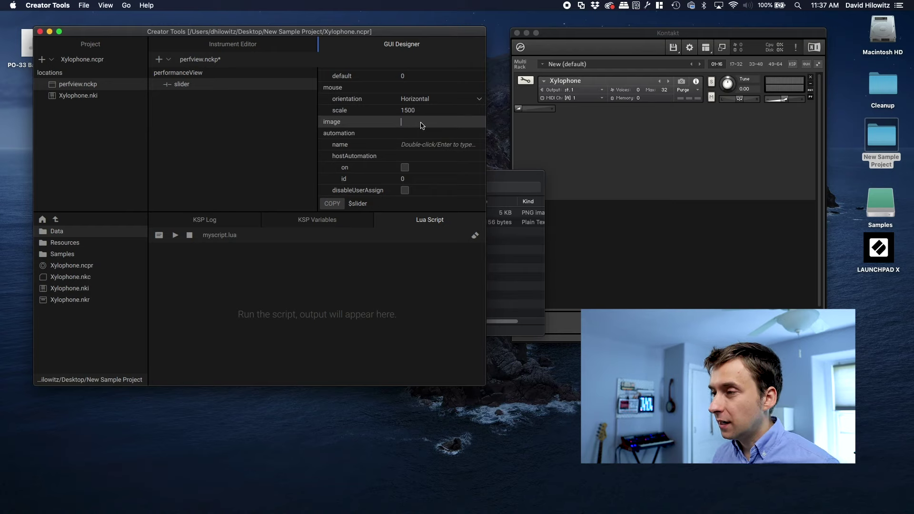
click(519, 262)
click(295, 216)
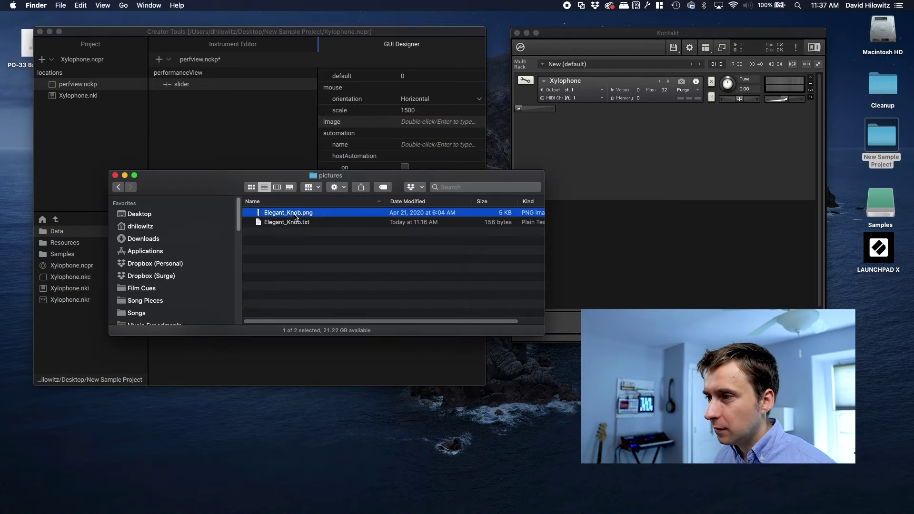
key(super+c)
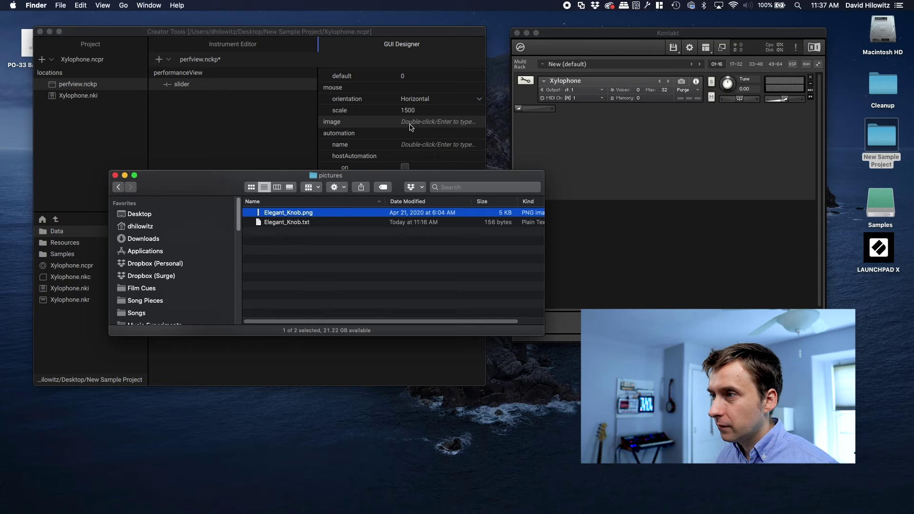
click(411, 127)
key(super+v)
key(Return)
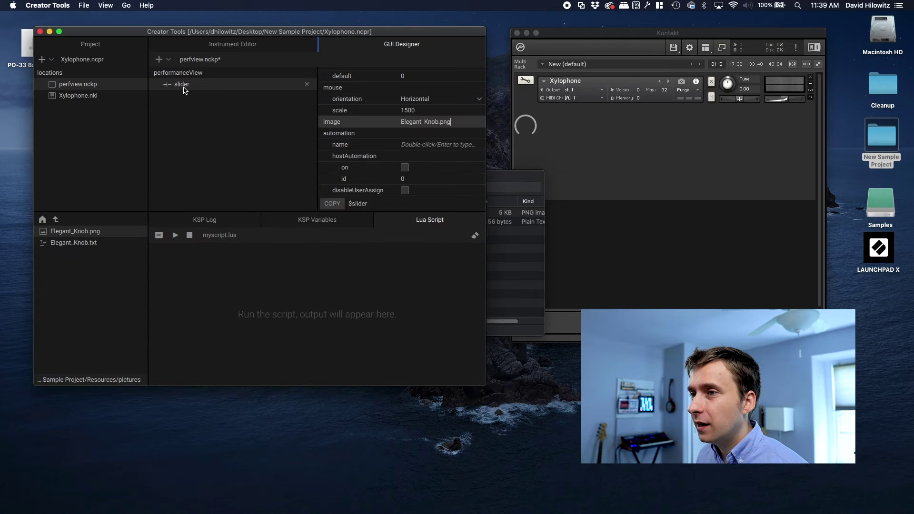
- Rename the slider volume_slider, place it at x 300, y 40, and save
double_click(183, 86)
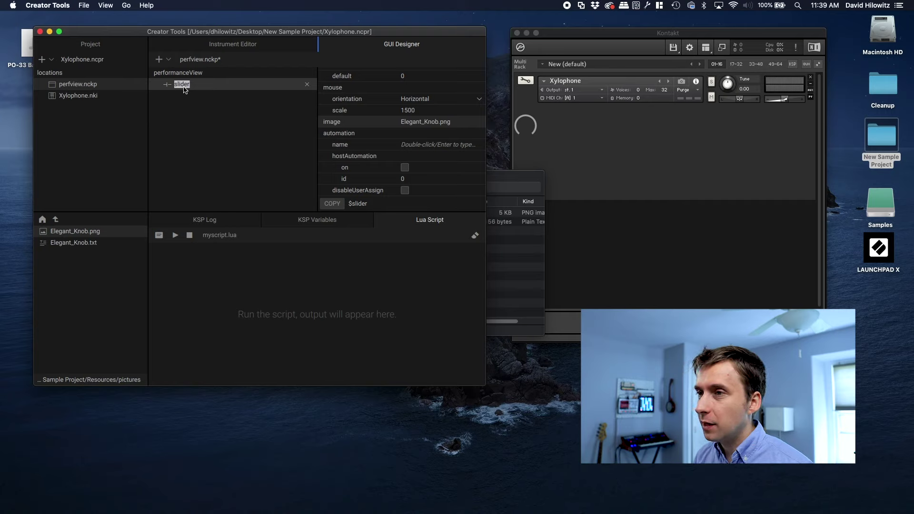
text(volum)
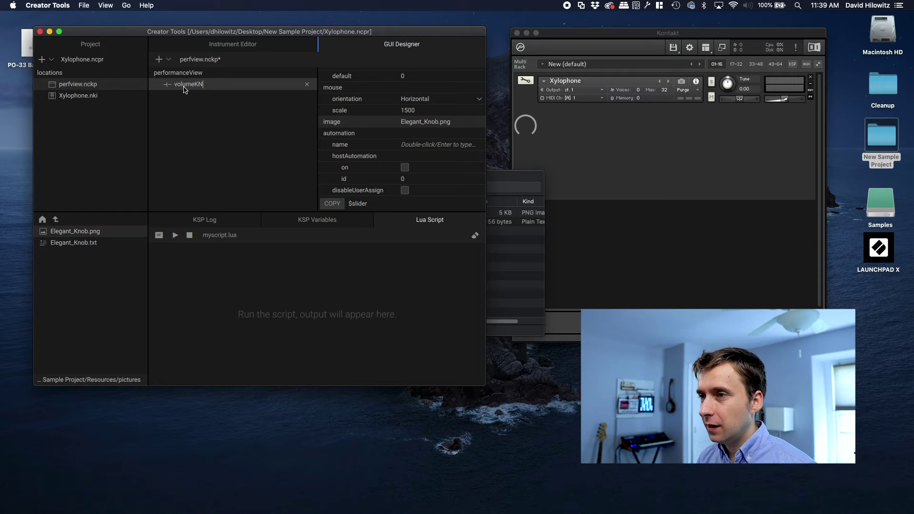
text(e_sl)
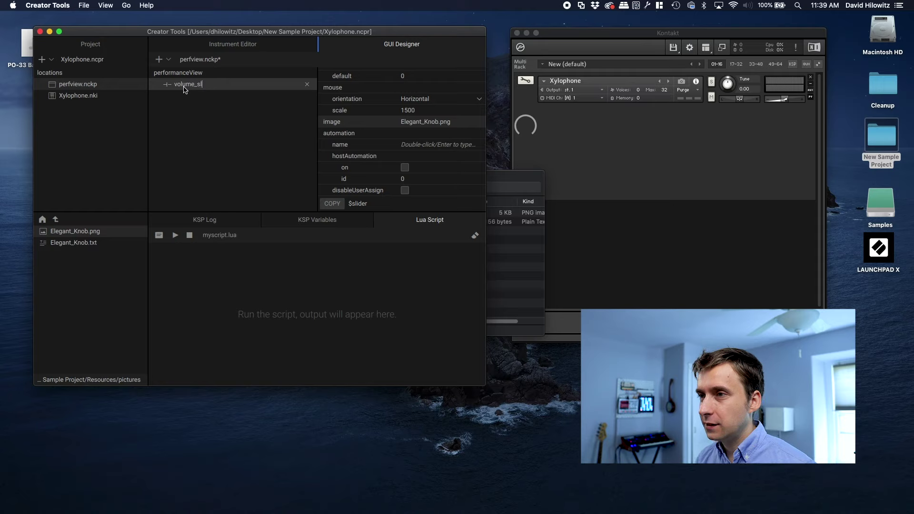
text(ider)
key(Return)
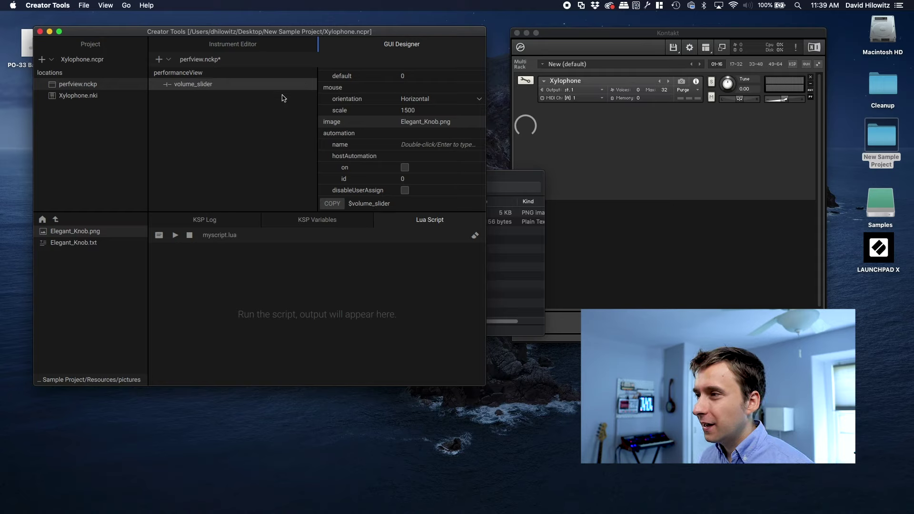
scroll(457, 137, up, 5)
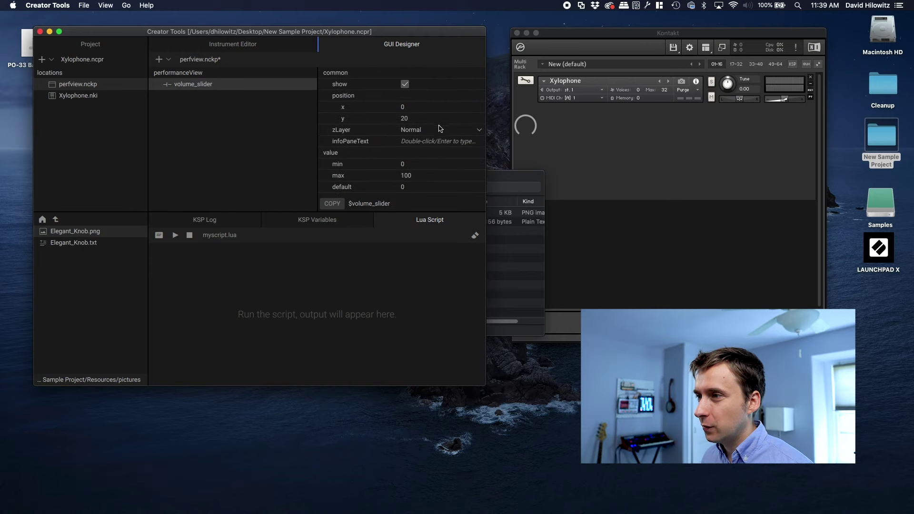
double_click(405, 119)
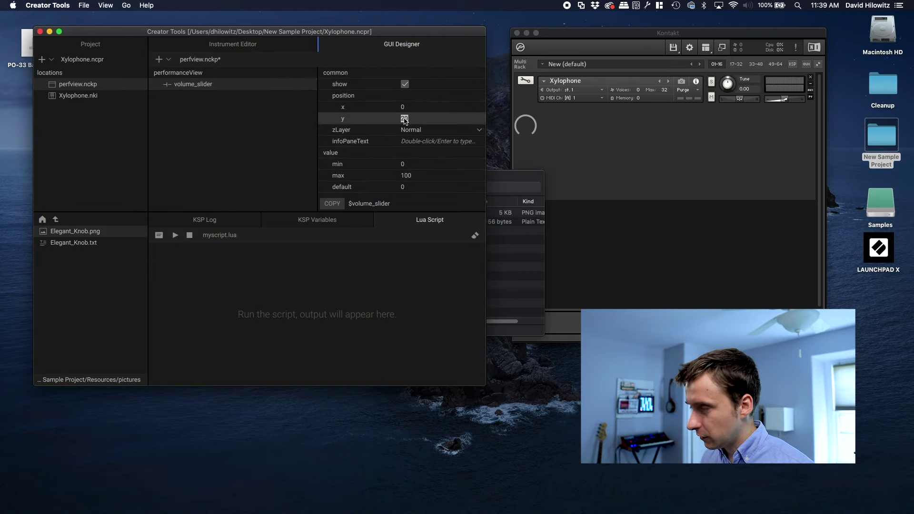
double_click(404, 108)
text(3)
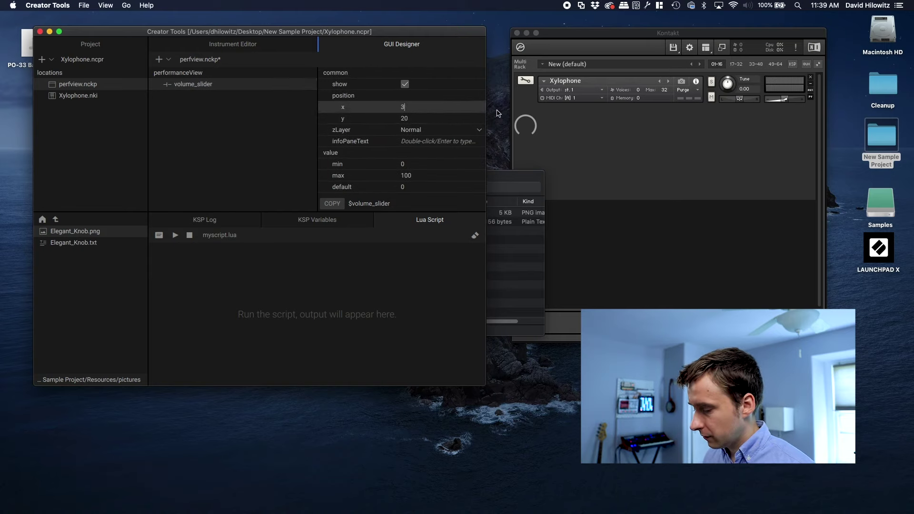
text(00)
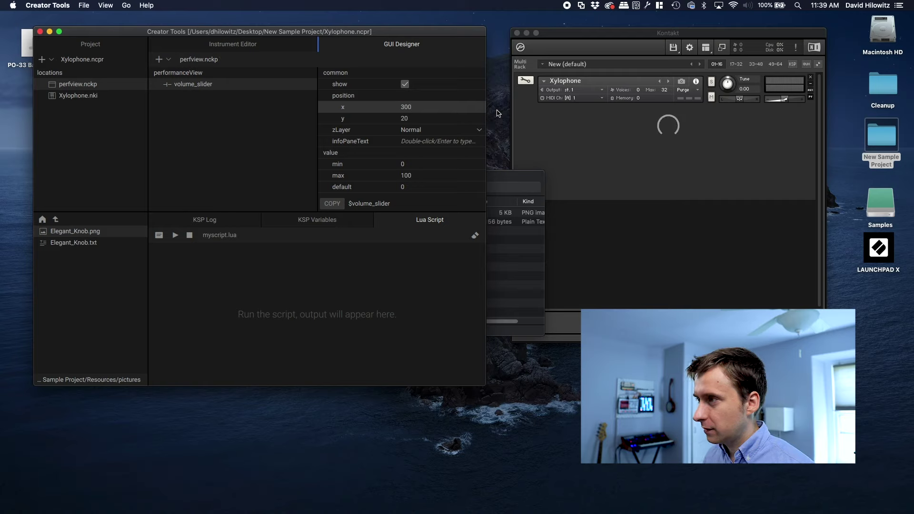
double_click(405, 119)
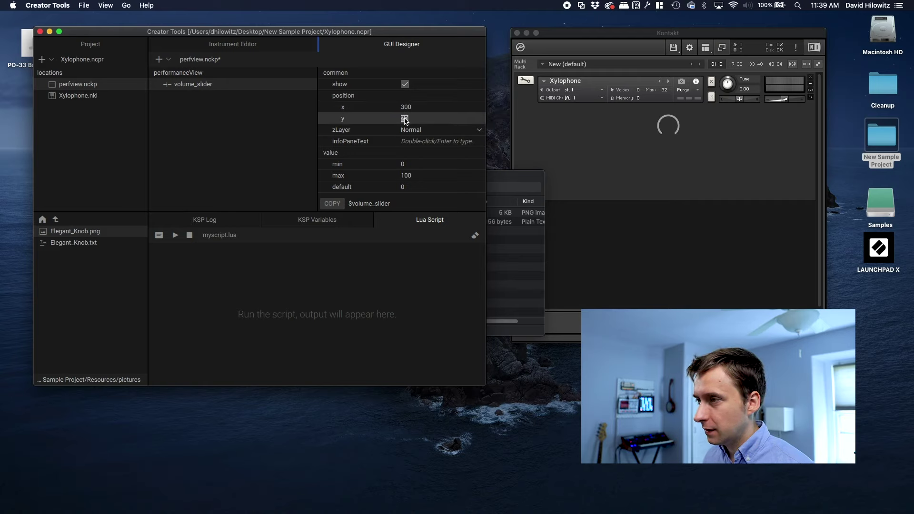
text(40)
key(super+s)
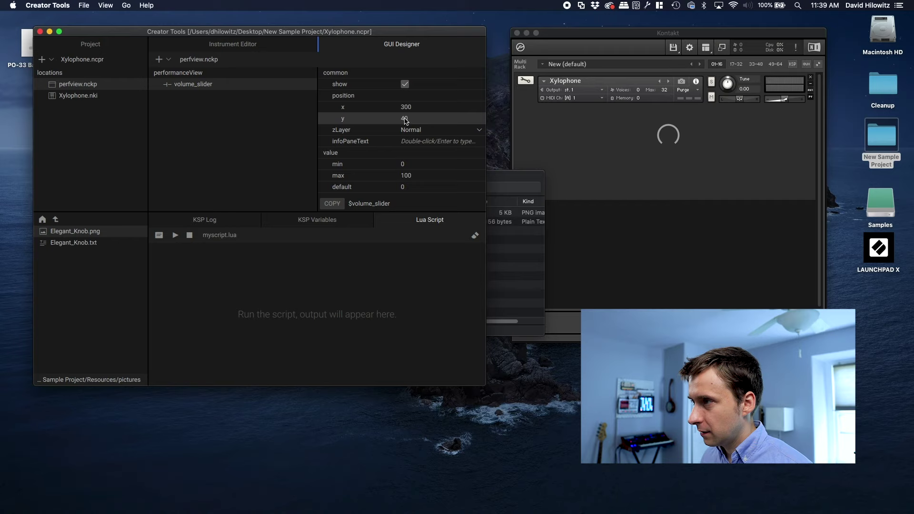
click(167, 60)
- Add a text label reading 'Volume' and save the view
click(179, 143)
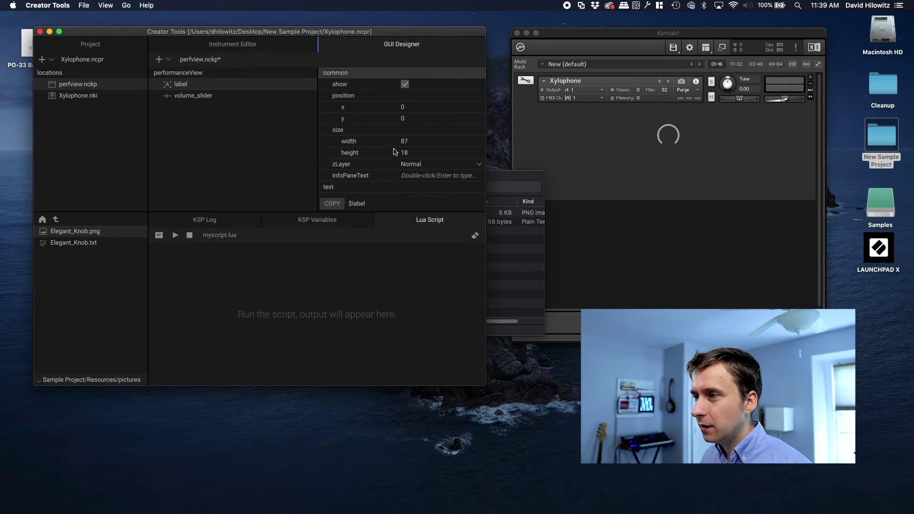
key(super+s)
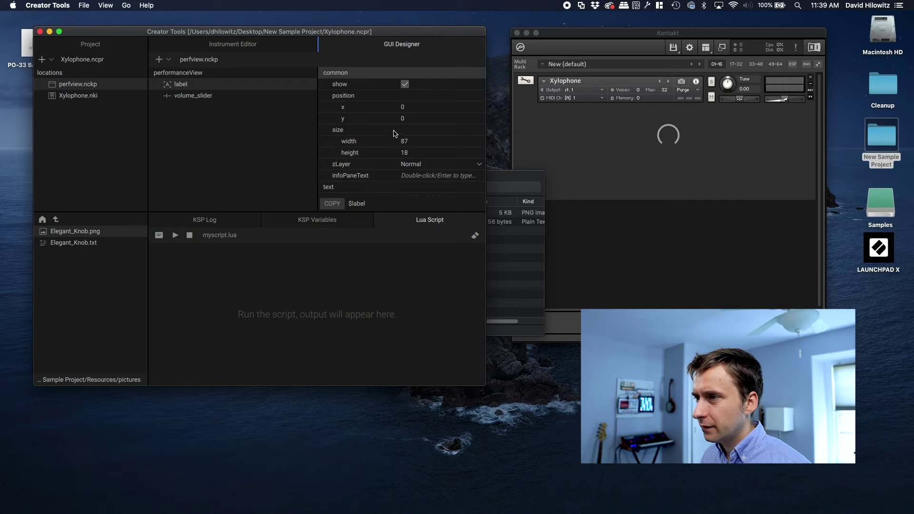
scroll(394, 143, down, 5)
double_click(409, 99)
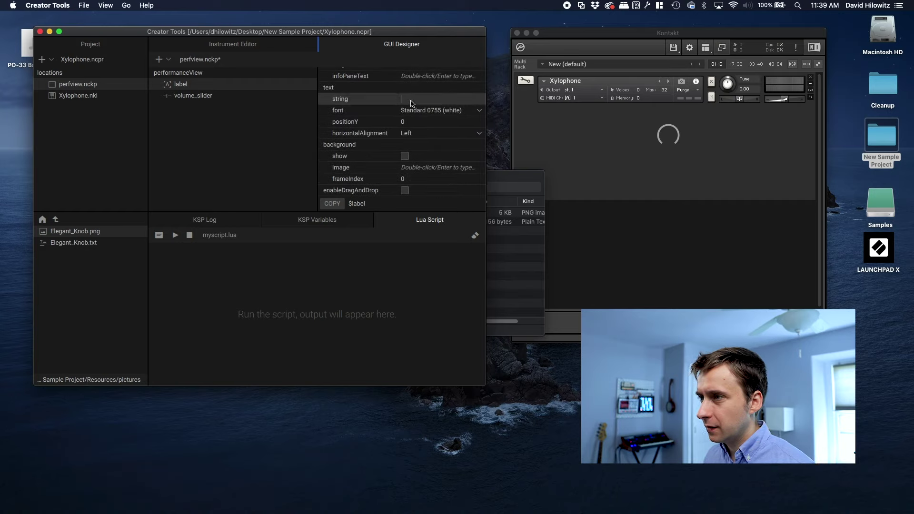
text(Volume)
key(Return)
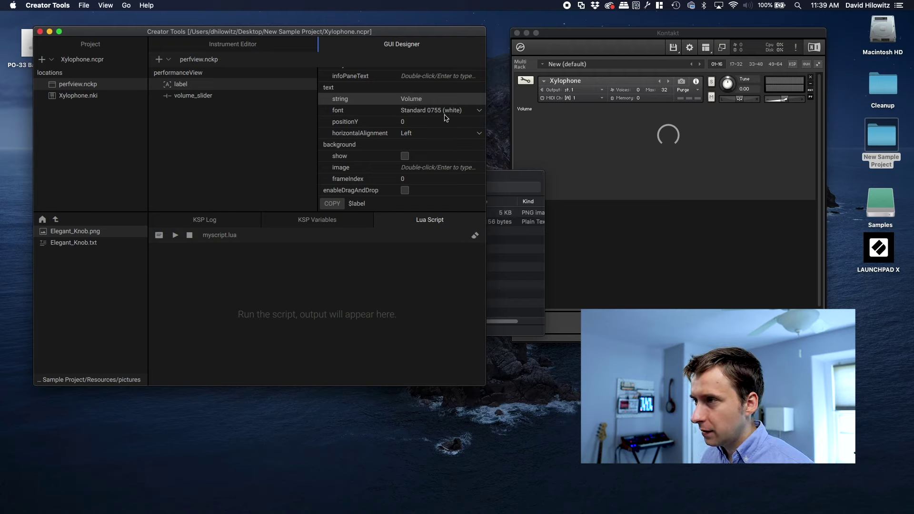
- Set the label font to Raldo (white, 12) and horizontal alignment to Center
click(440, 113)
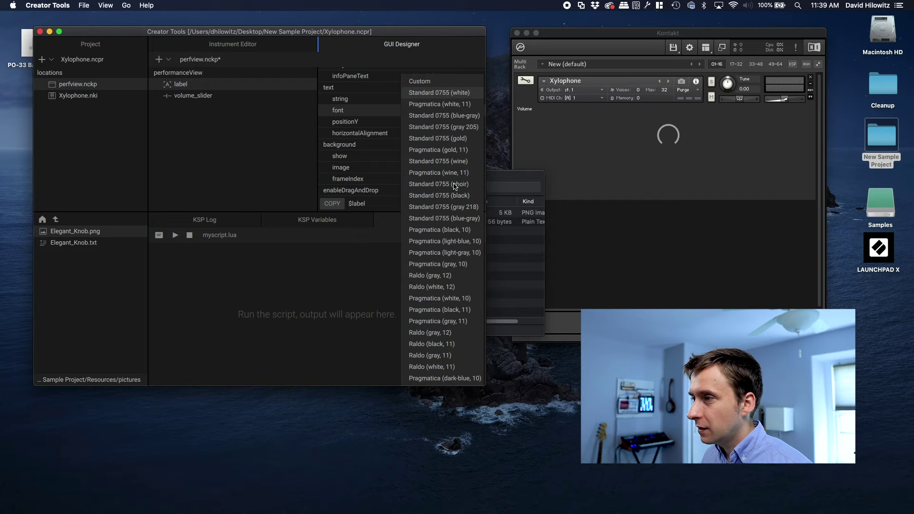
click(442, 287)
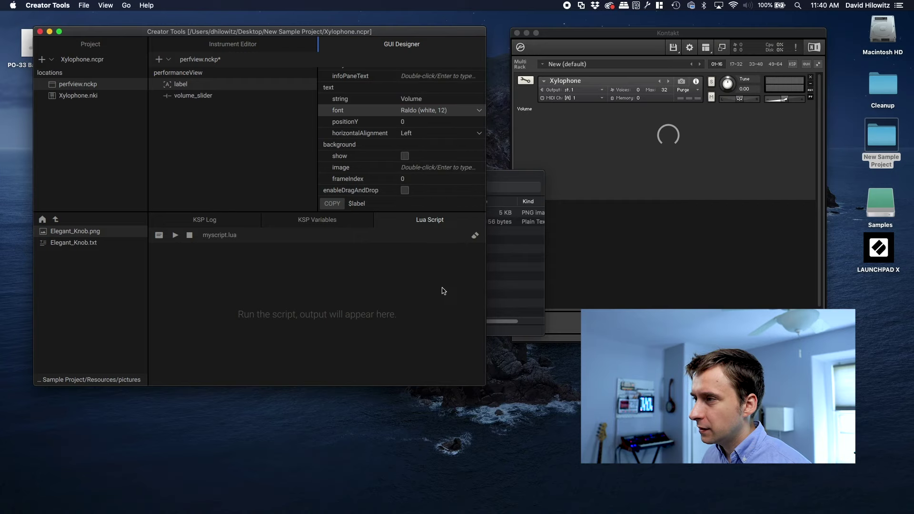
scroll(455, 177, up, 5)
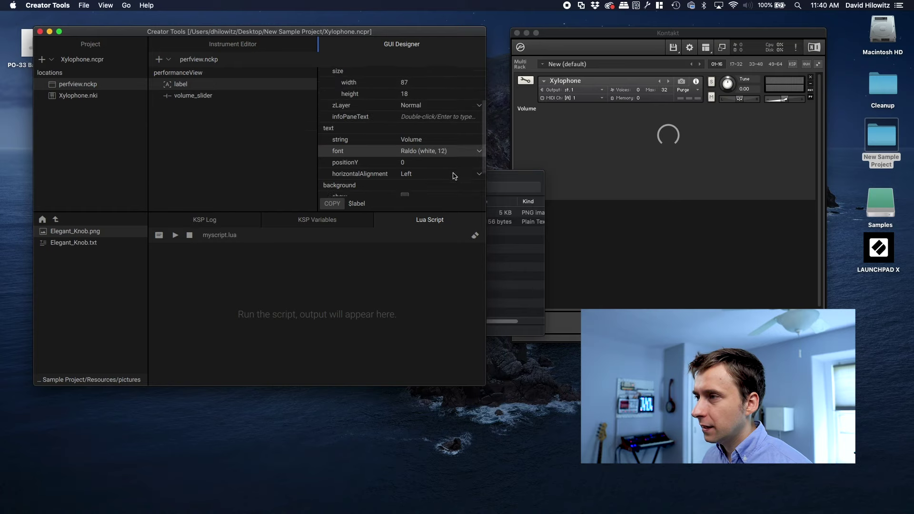
scroll(452, 175, down, 2)
scroll(453, 175, down, 3)
click(418, 135)
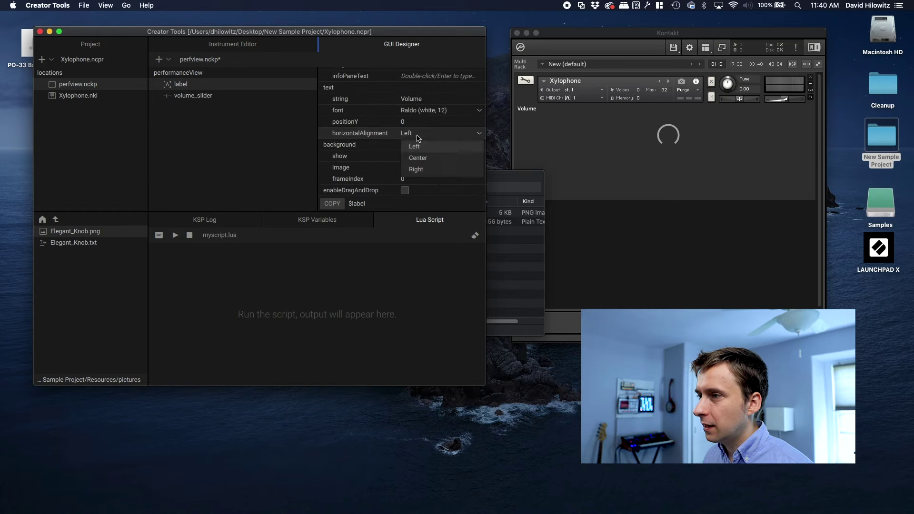
click(426, 161)
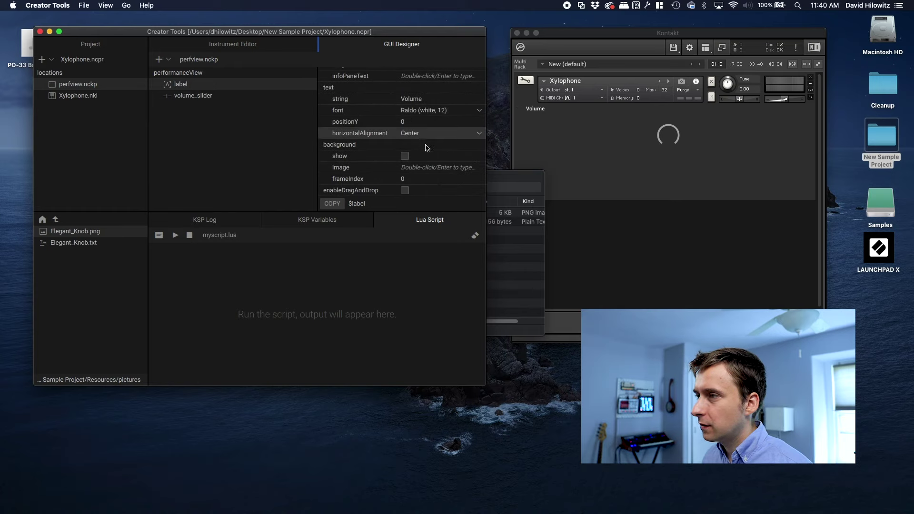
scroll(418, 119, up, 5)
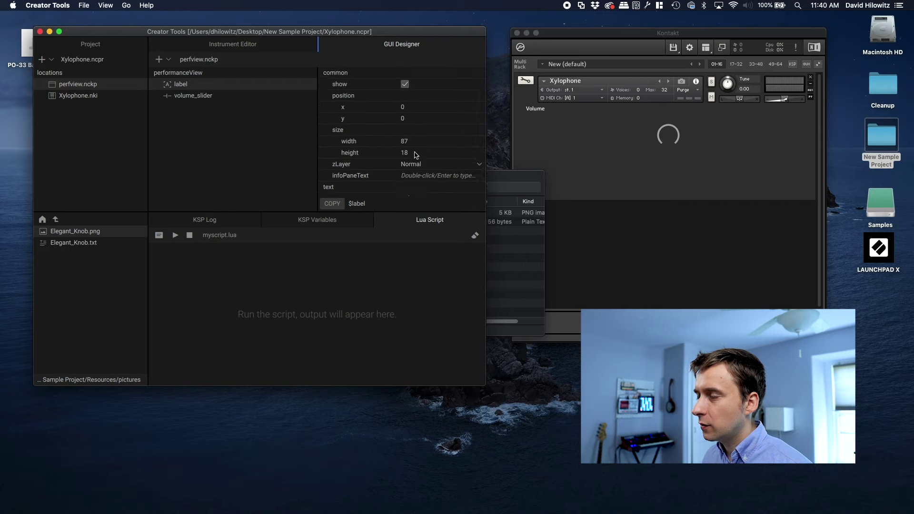
- Try x positions 300 and then 270 for the Volume label
double_click(403, 110)
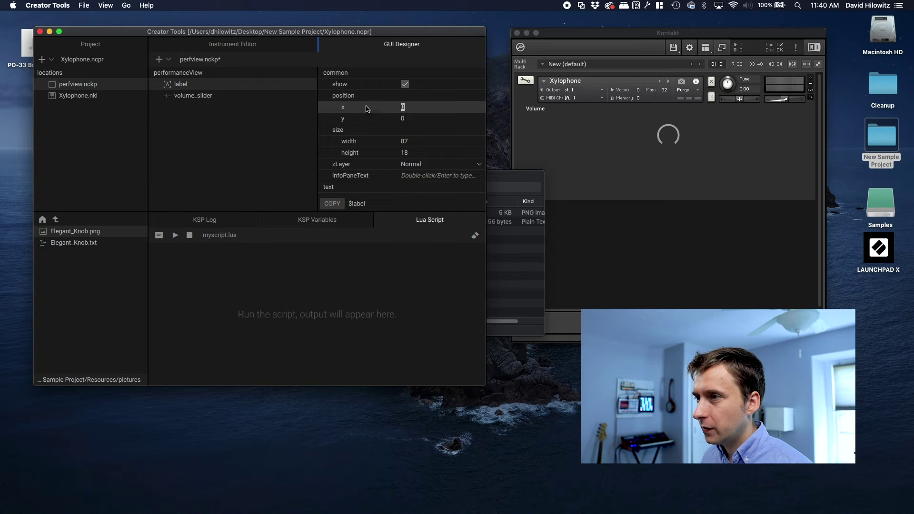
click(288, 96)
click(285, 85)
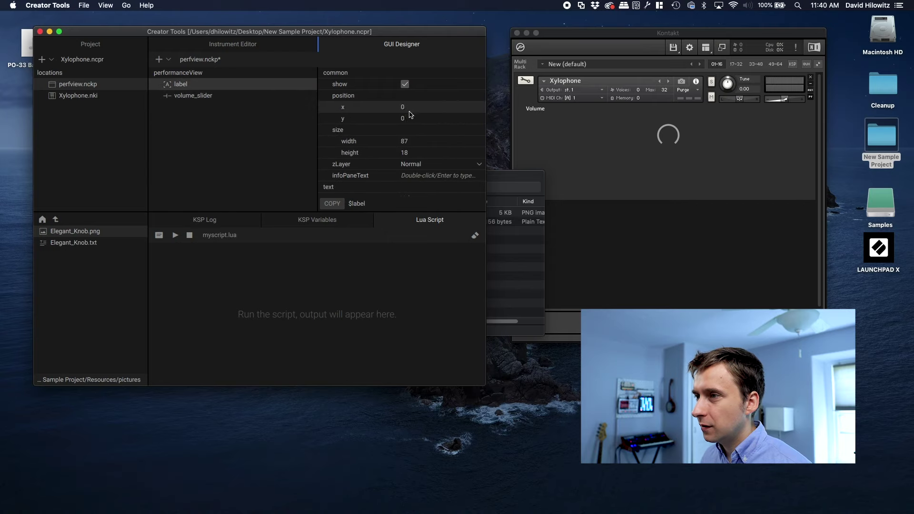
click(402, 109)
text(300)
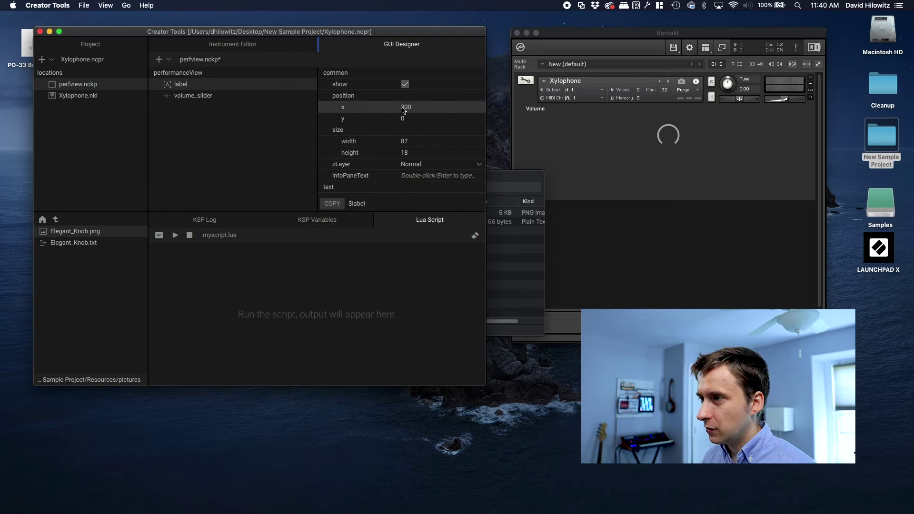
key(Return)
click(404, 109)
text(2)
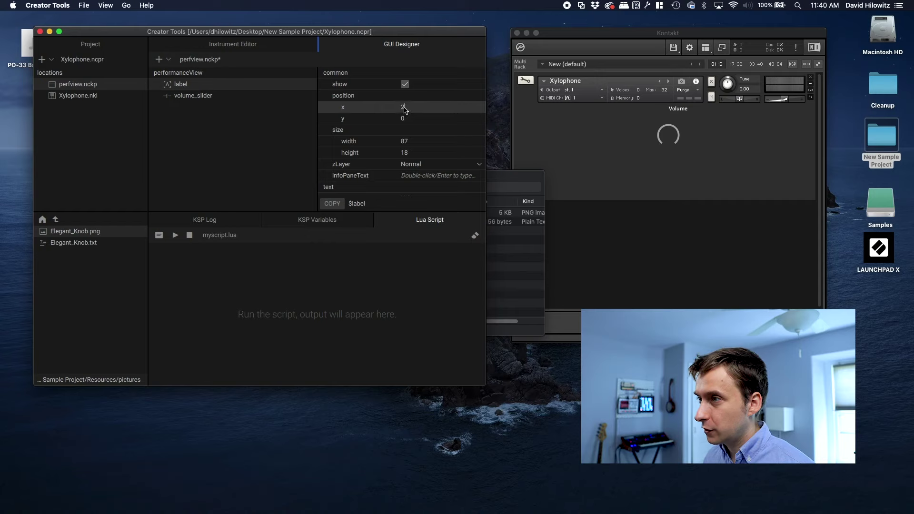
text(70)
key(Return)
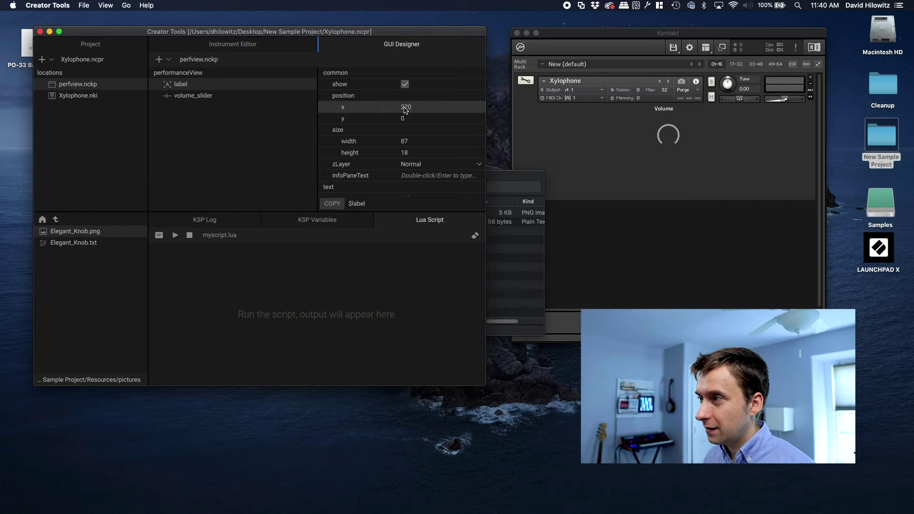
- Settle the Volume label at x 280 and y 20
click(405, 109)
text(28)
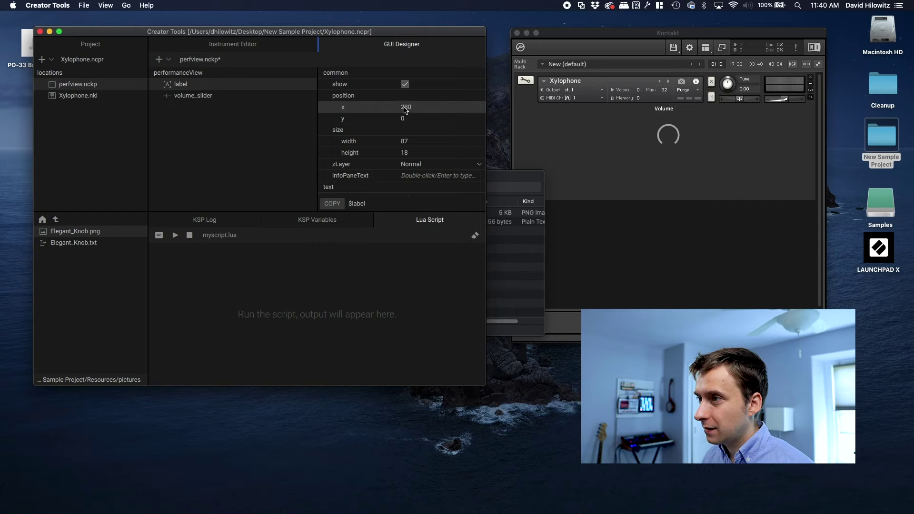
text(0)
key(Return)
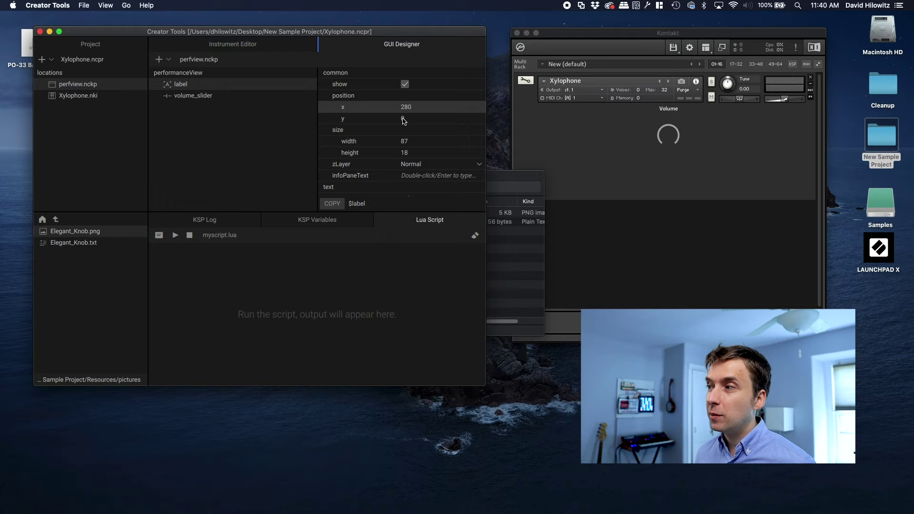
text(20)
key(Return)
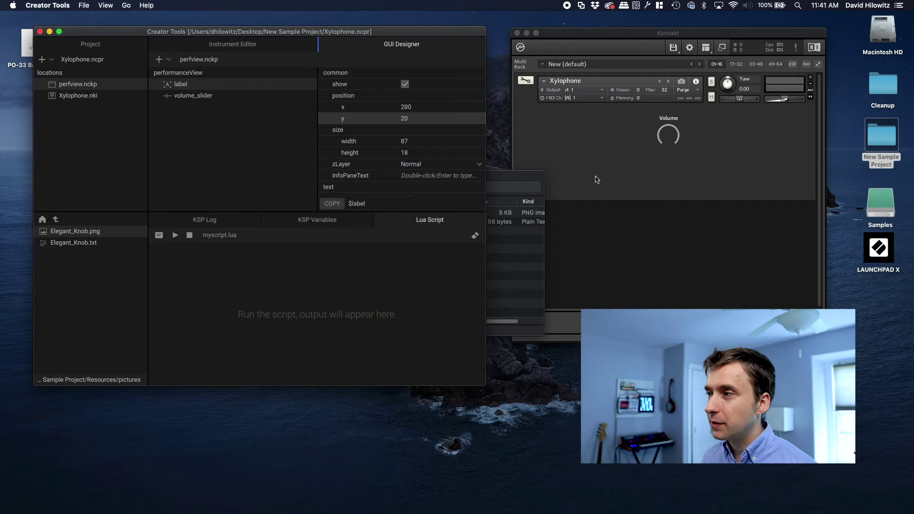
click(271, 75)
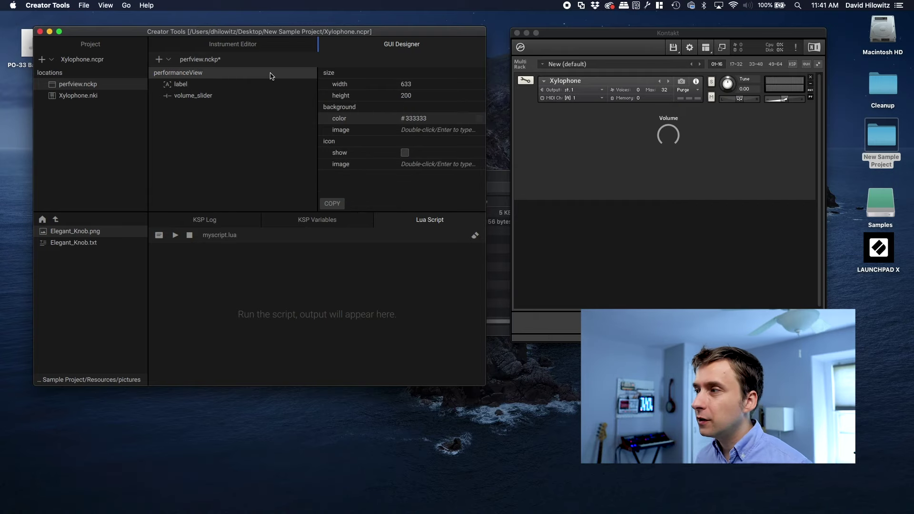
- In Kontakt, enter and leave the Xylophone's edit view, then return to Creator Tools
click(669, 137)
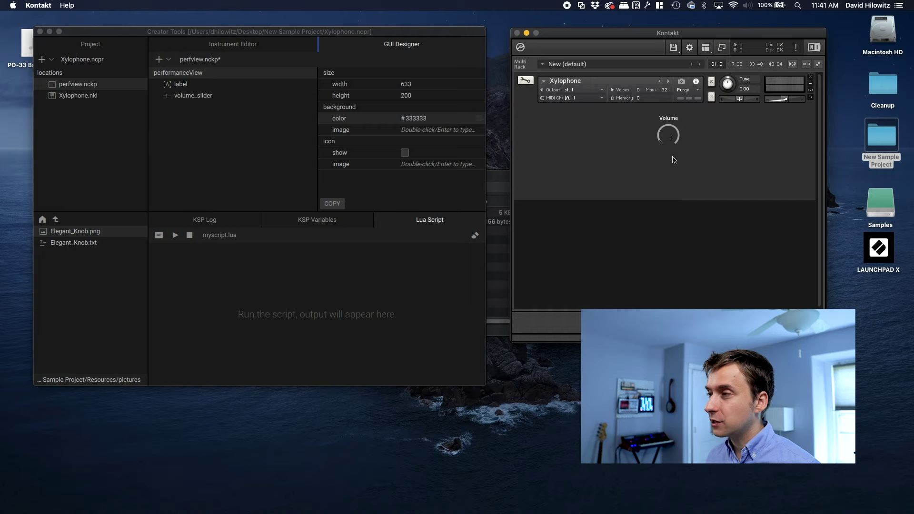
drag(670, 138, 684, 60)
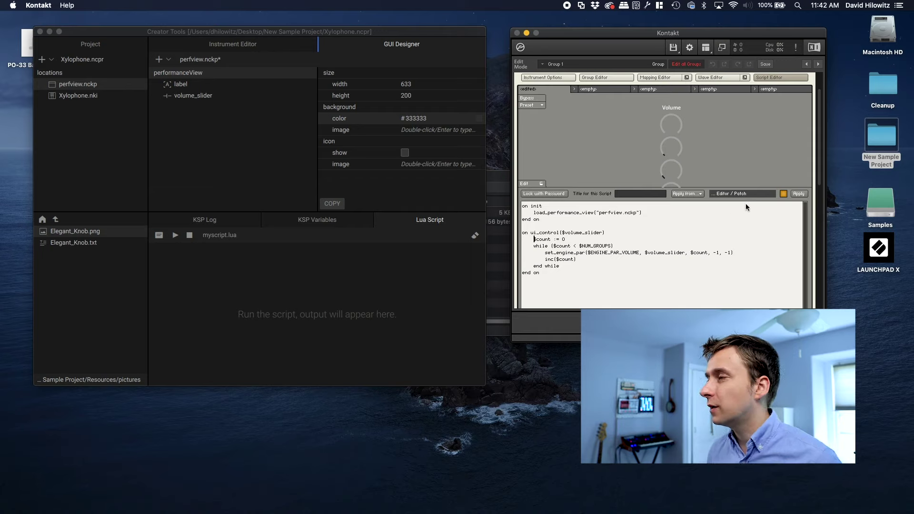
click(796, 195)
click(529, 81)
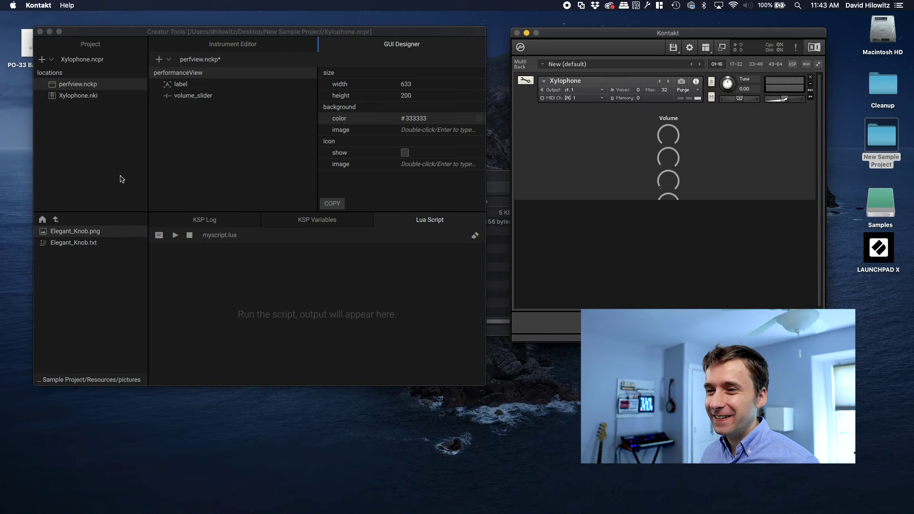
click(236, 162)
- Change the slider image name to Elegant_Knob without extension, save, and test the knob in Kontakt
key(super+s)
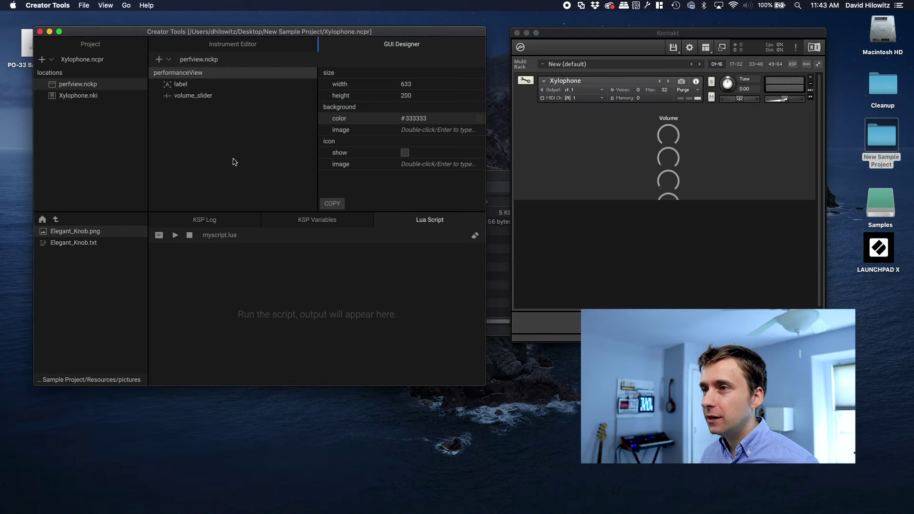
click(298, 97)
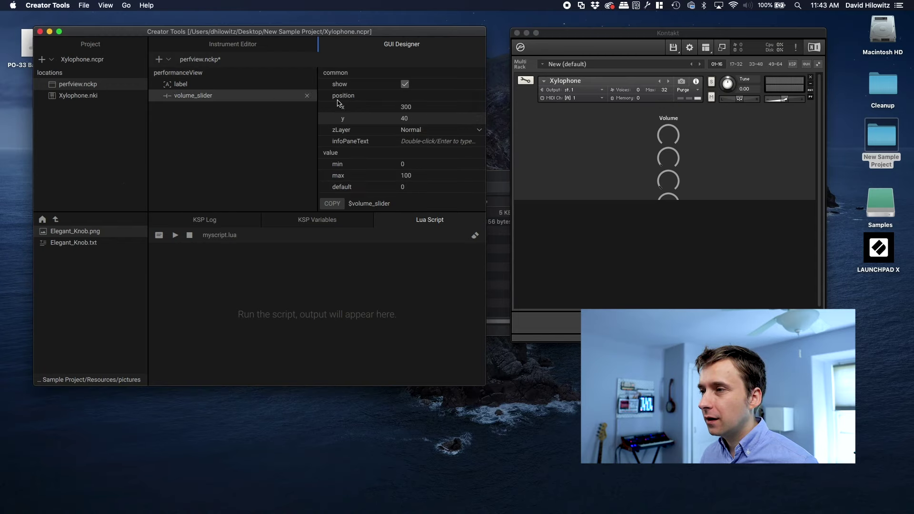
scroll(362, 128, down, 3)
double_click(435, 122)
key(BackSpace)
key(BackSpace)
key(BackSpace)
key(BackSpace)
key(Return)
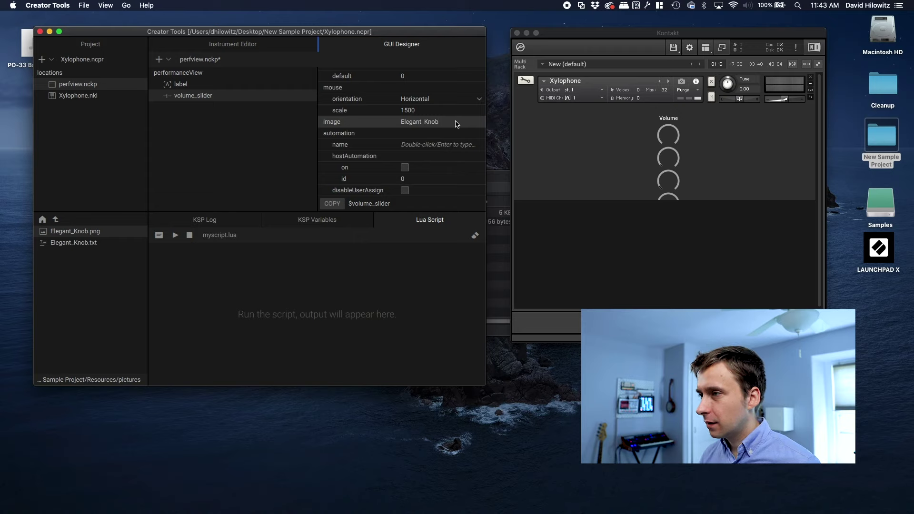
key(super+s)
click(666, 138)
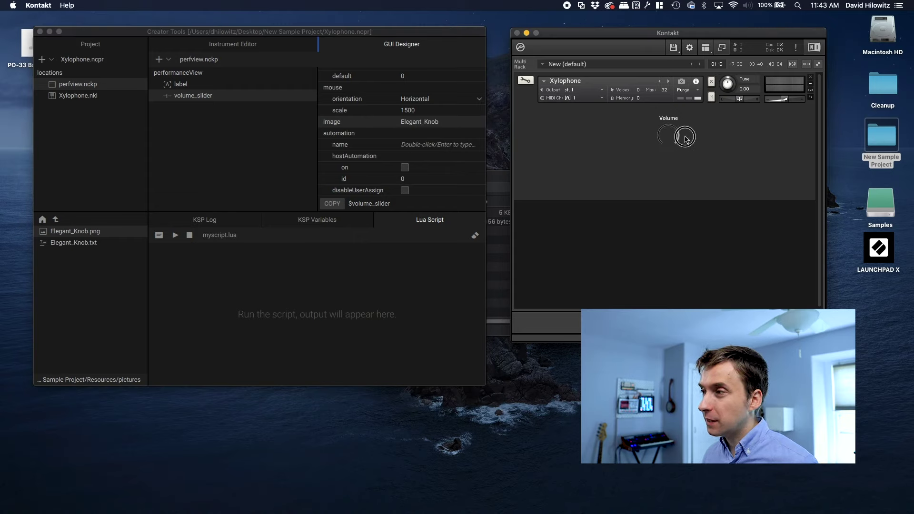
mouse_move(667, 138)
mouse_down()
mouse_move(690, 137)
mouse_move(664, 138)
mouse_move(680, 138)
mouse_up()
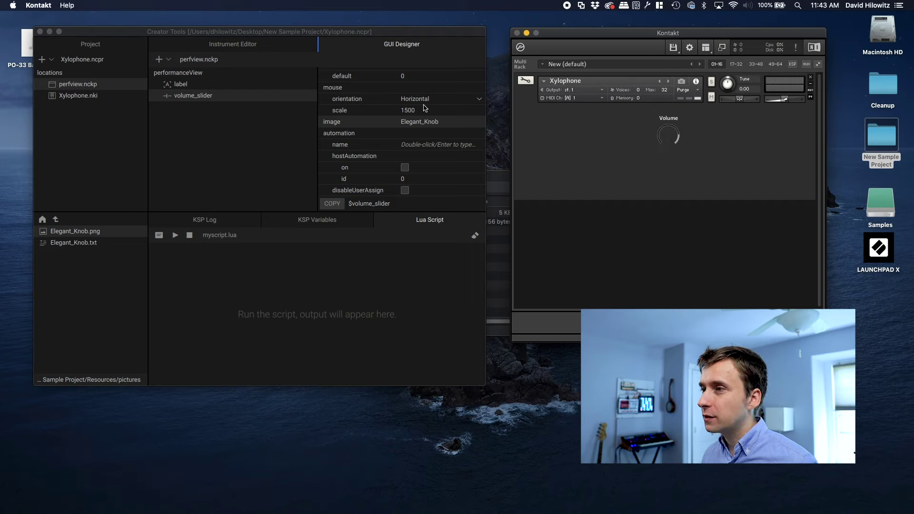
- Give volume_slider Vertical orientation, mouse scale 500 and maximum 1000000, then save
click(425, 111)
click(427, 100)
click(426, 111)
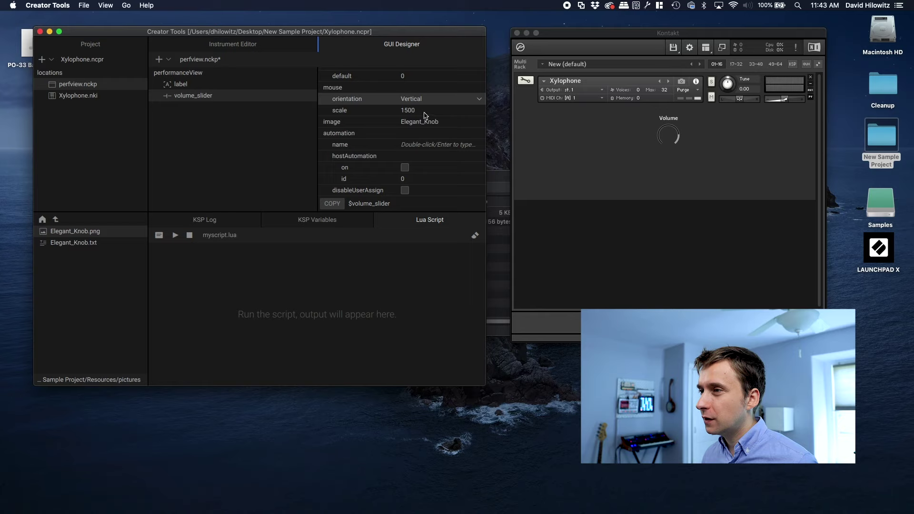
double_click(407, 111)
text(5)
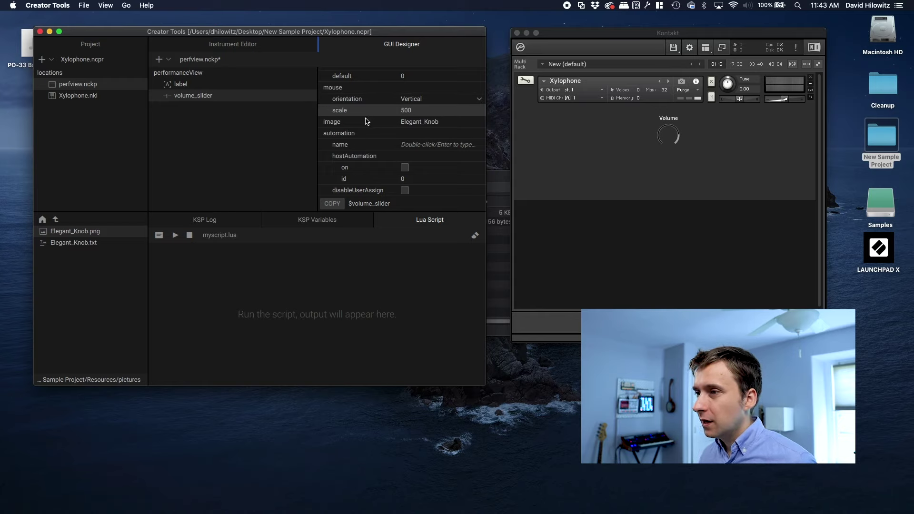
scroll(482, 115, up, 5)
click(411, 176)
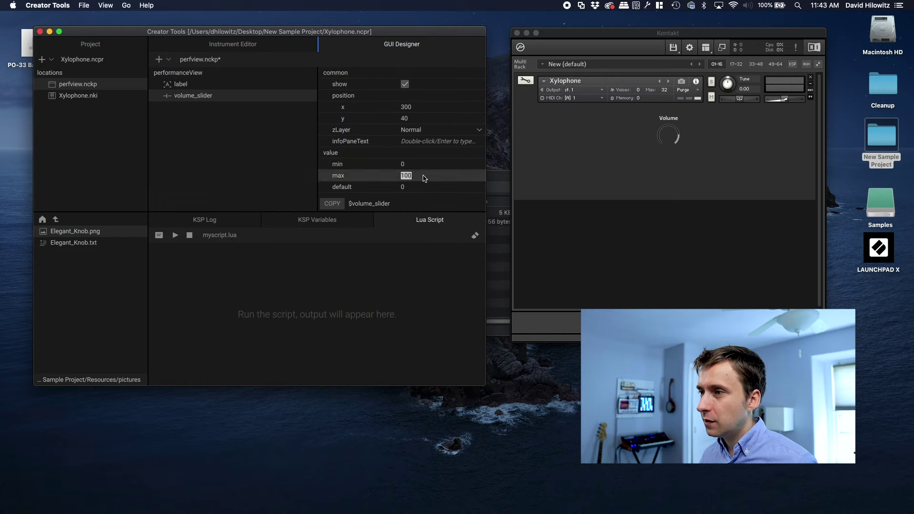
text(0)
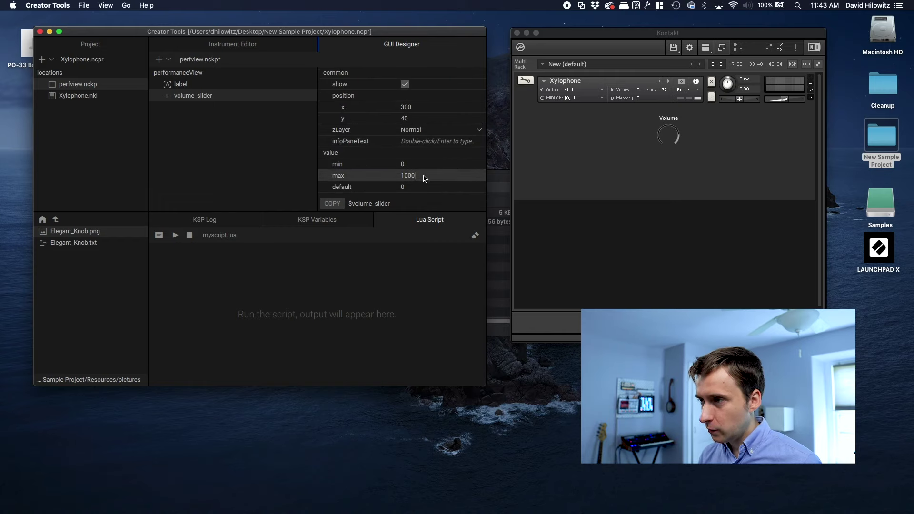
text(000)
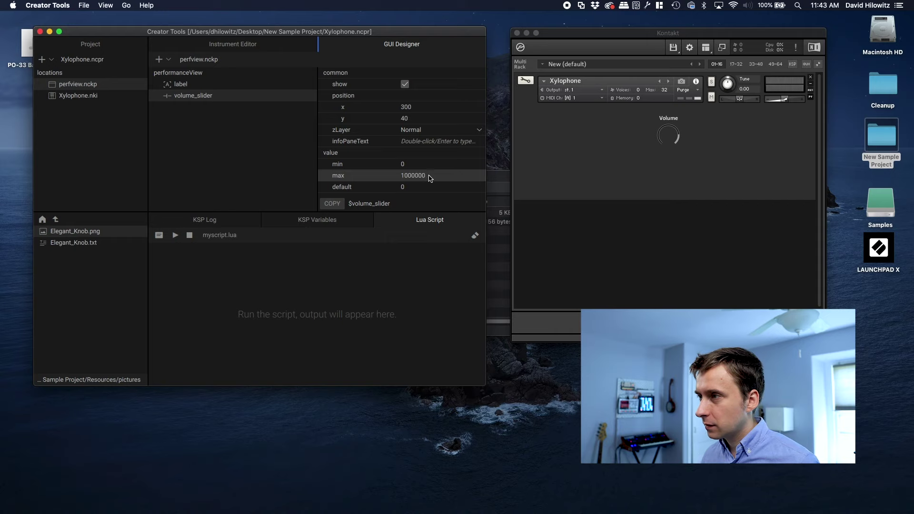
key(super+s)
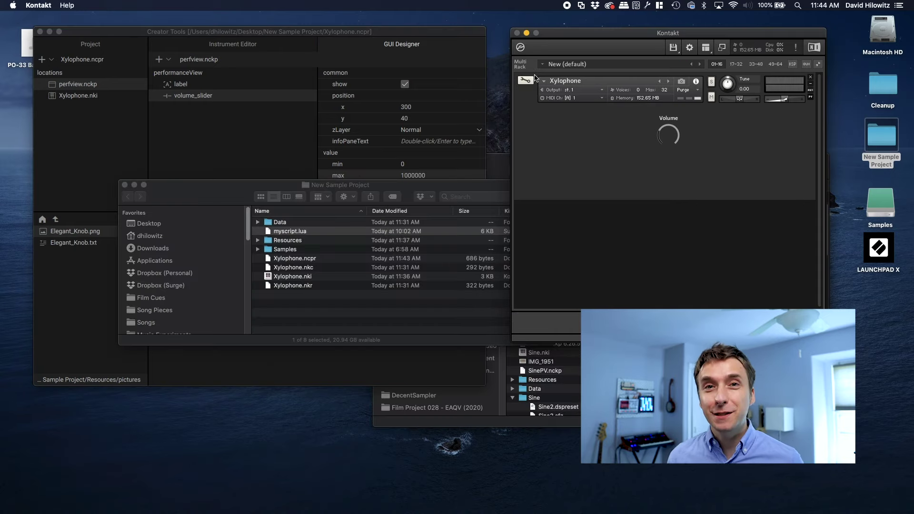
- Drag the reloaded Volume knob in Kontakt to test it, then bring Creator Tools forward
drag(669, 135, 672, 97)
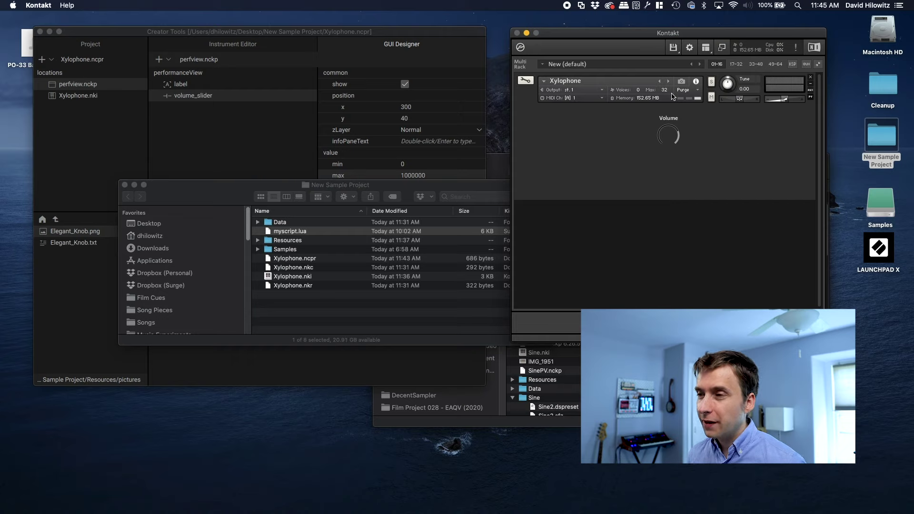
click(289, 133)
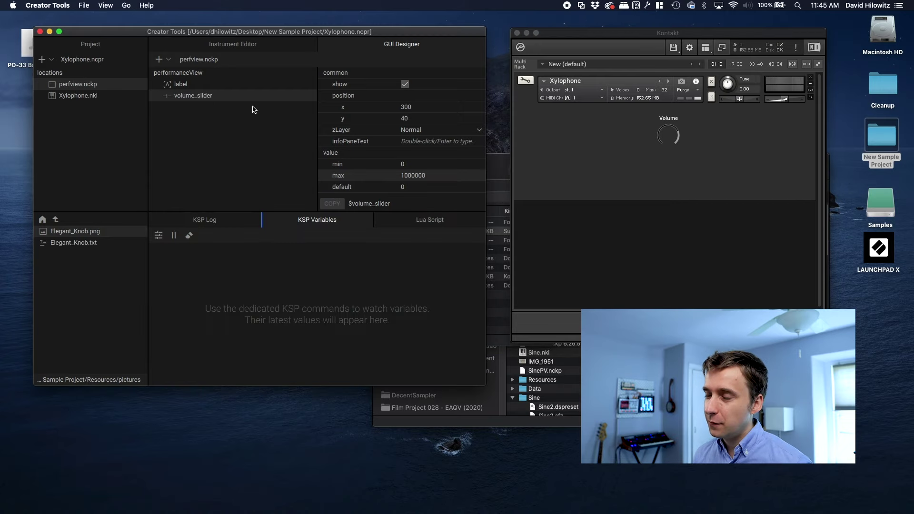